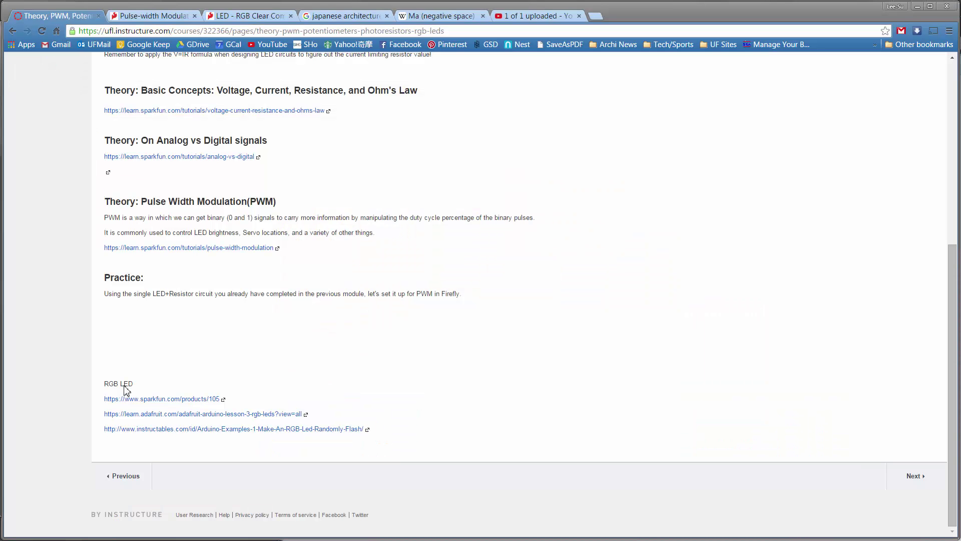
Find the Pulse Width Modulation theory section on the course page and open its SparkFun tutorial link.
scroll(243, 291, "up", 6)
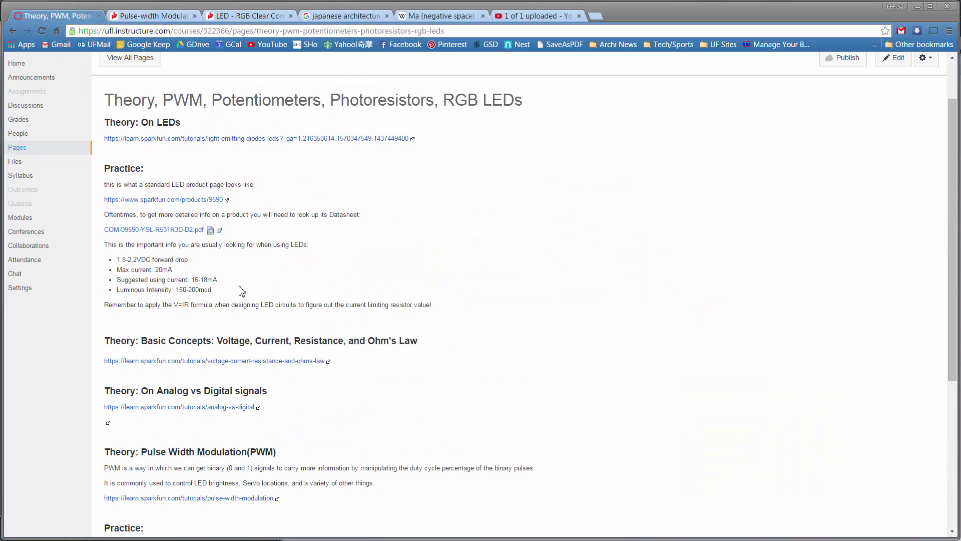
scroll(254, 161, "down", 4)
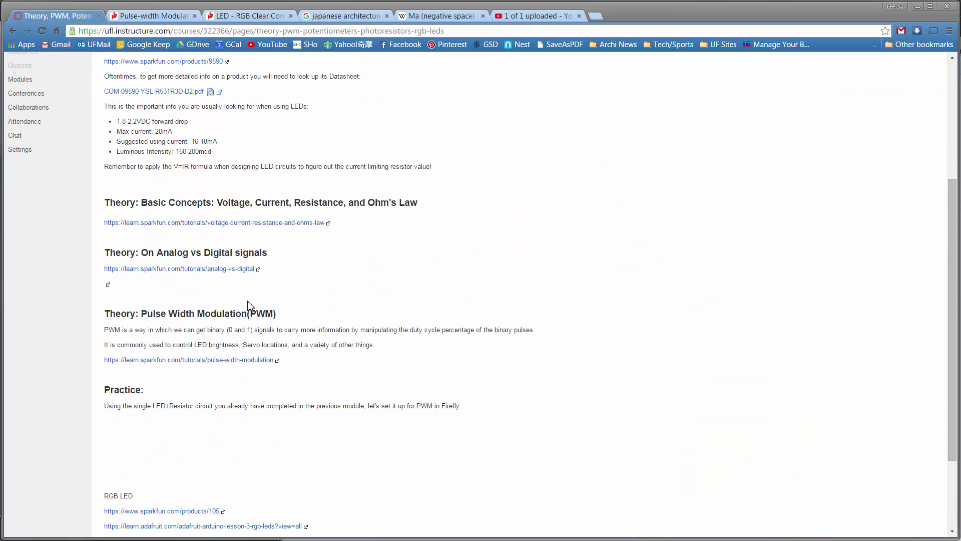
scroll(257, 311, "up", 1)
left_click(161, 411)
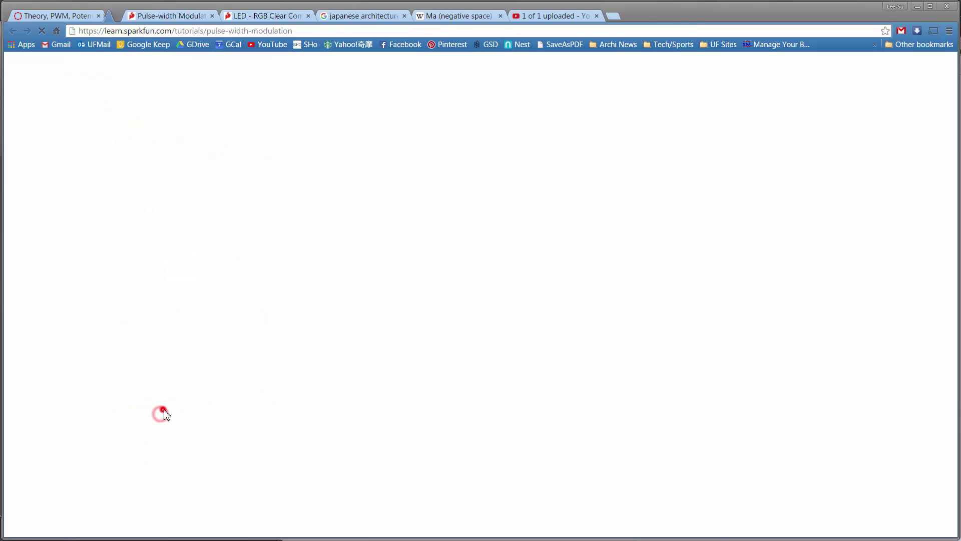
Review the tutorial's duty cycle diagrams and LED and servo examples, and close the tutorial.
scroll(217, 251, "down", 15)
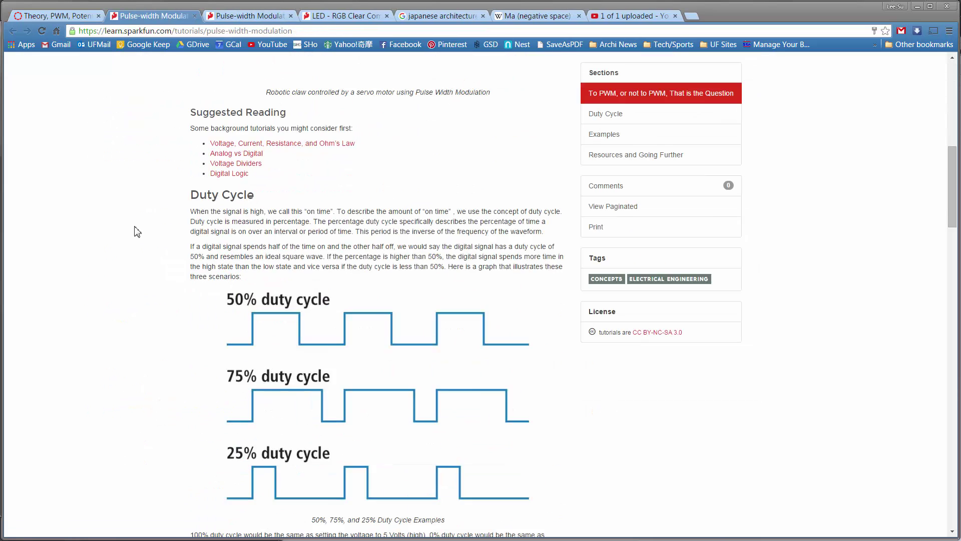
scroll(199, 209, "up", 3)
scroll(236, 326, "down", 20)
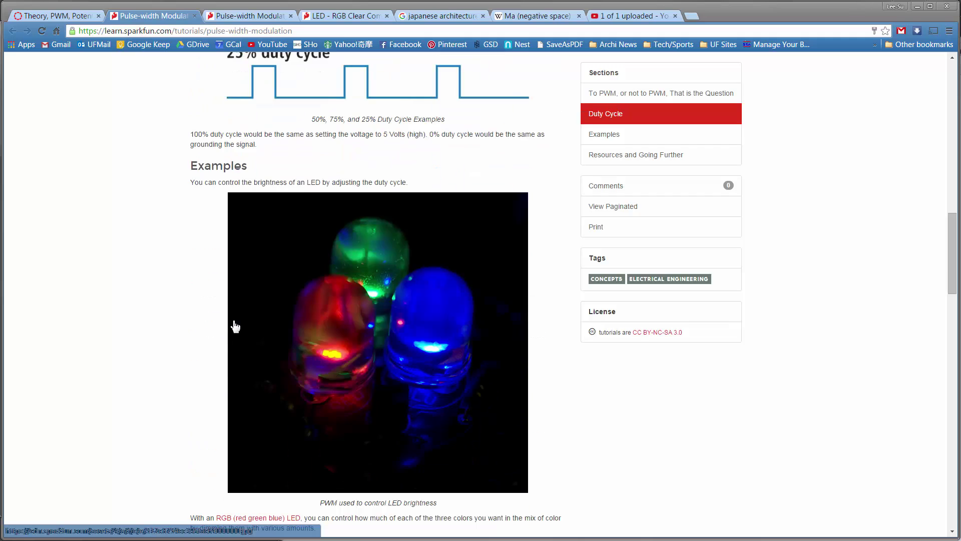
scroll(234, 325, "up", 15)
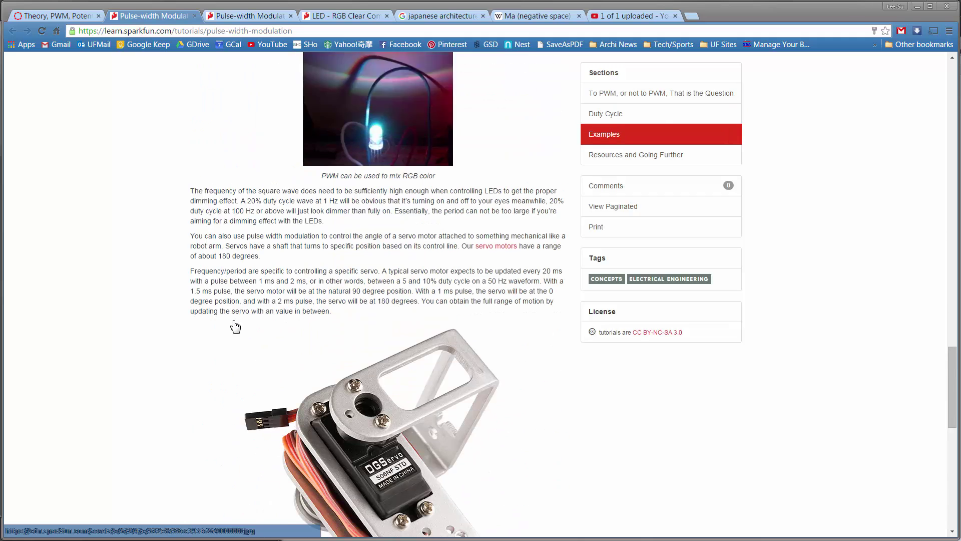
scroll(235, 326, "up", 6)
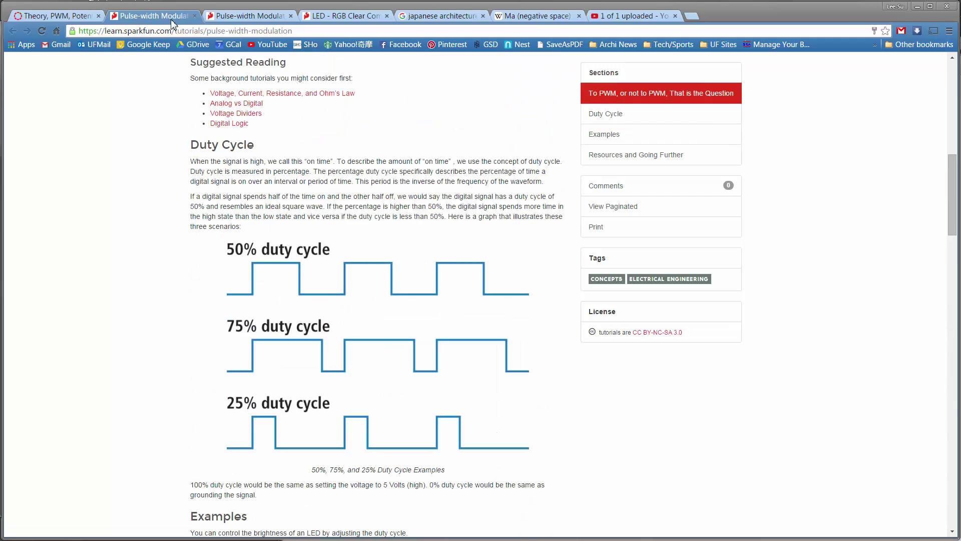
left_click(196, 16)
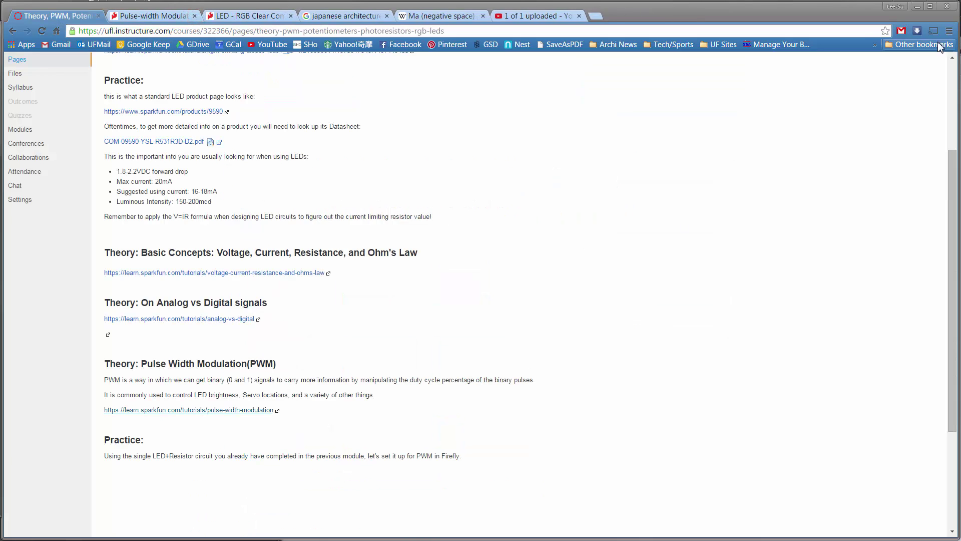
Switch to Grasshopper and compare the signal mode options of the Uno Write inputs DPin13 and DPin11~.
left_click(917, 6)
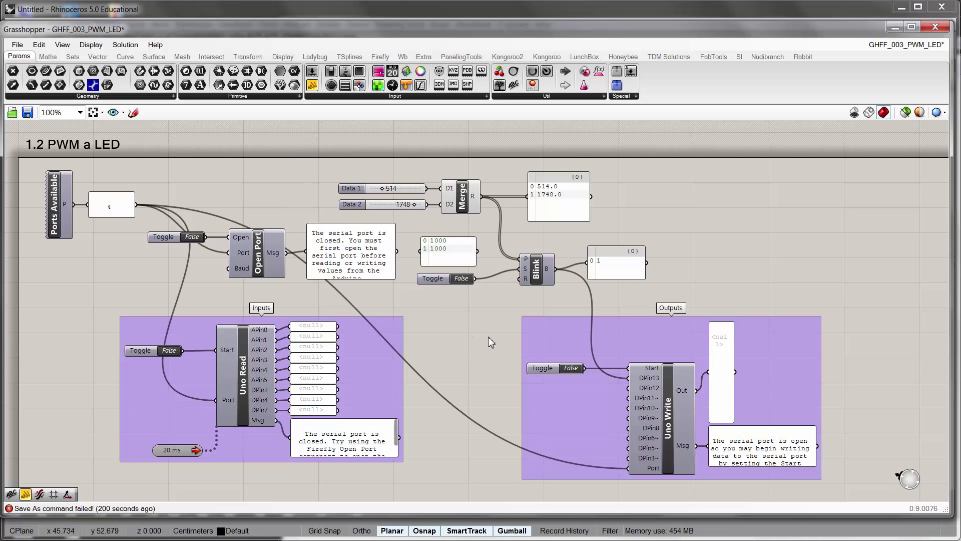
right_click(652, 383)
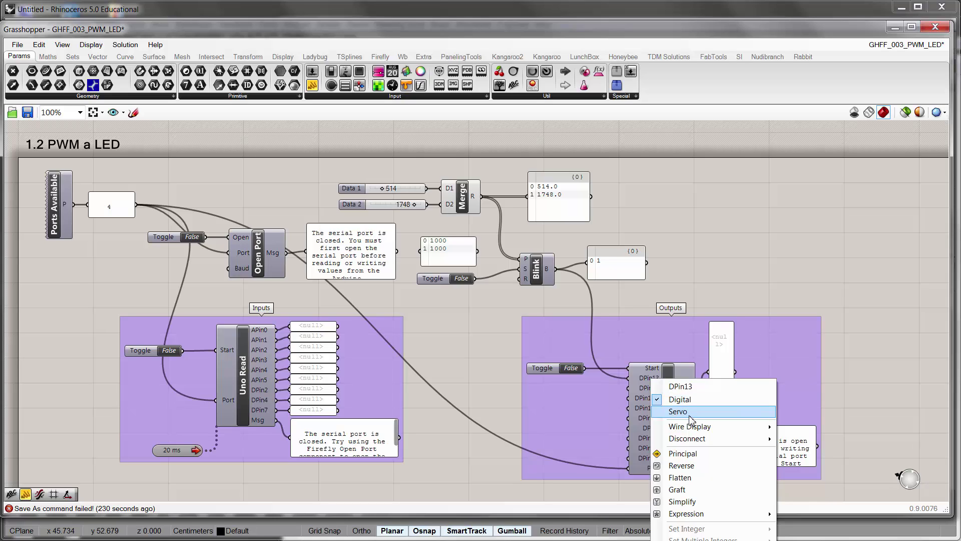
left_click(689, 264)
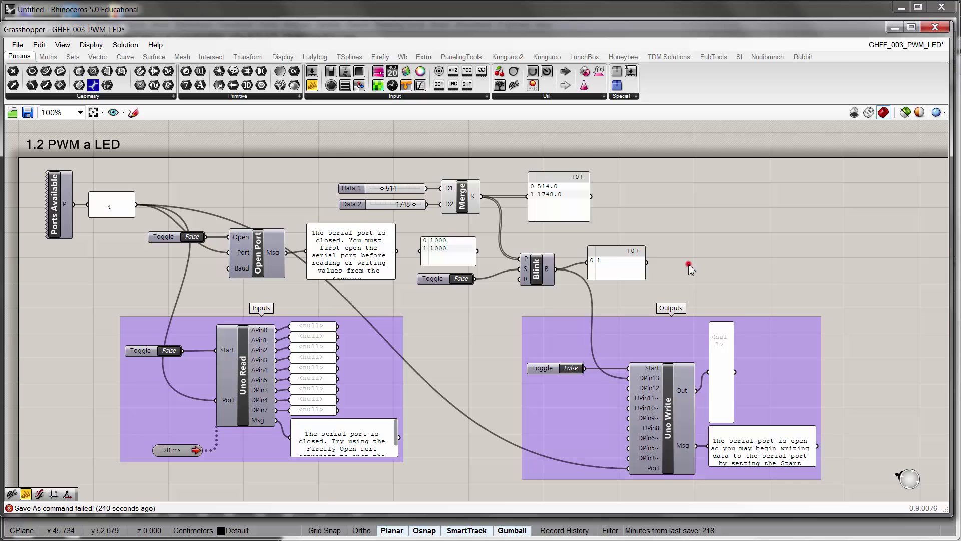
right_click(648, 398)
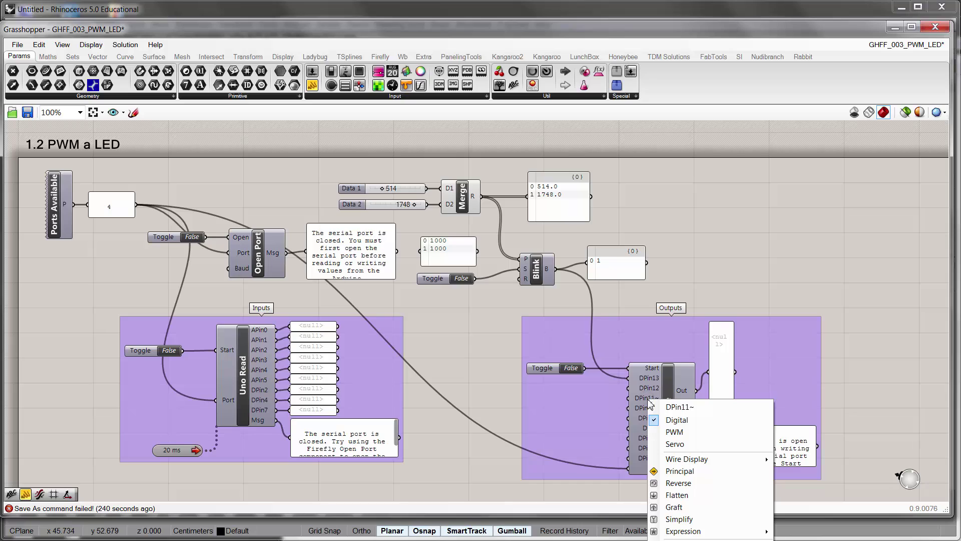
left_click(699, 433)
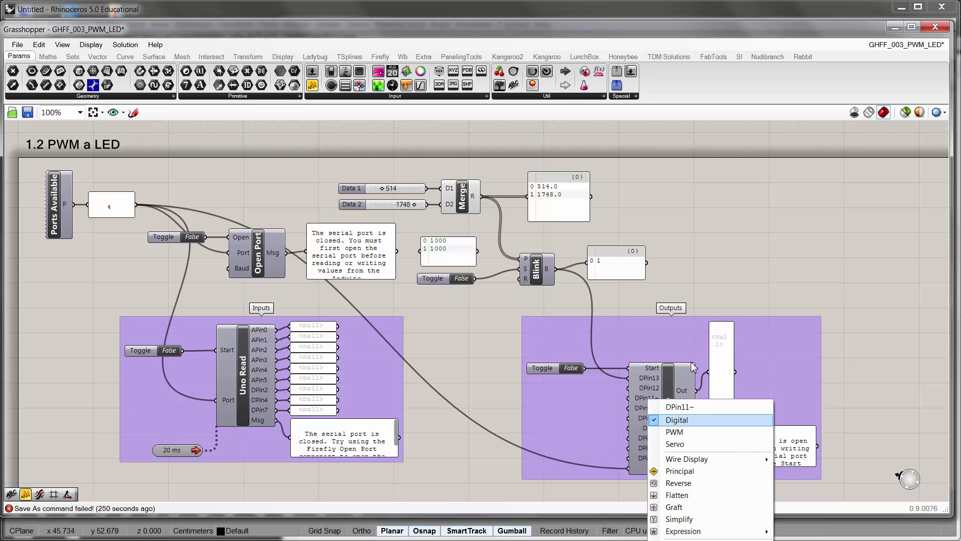
Set the Uno Write component's DPin11~ input to PWM mode.
mouse_move(646, 397)
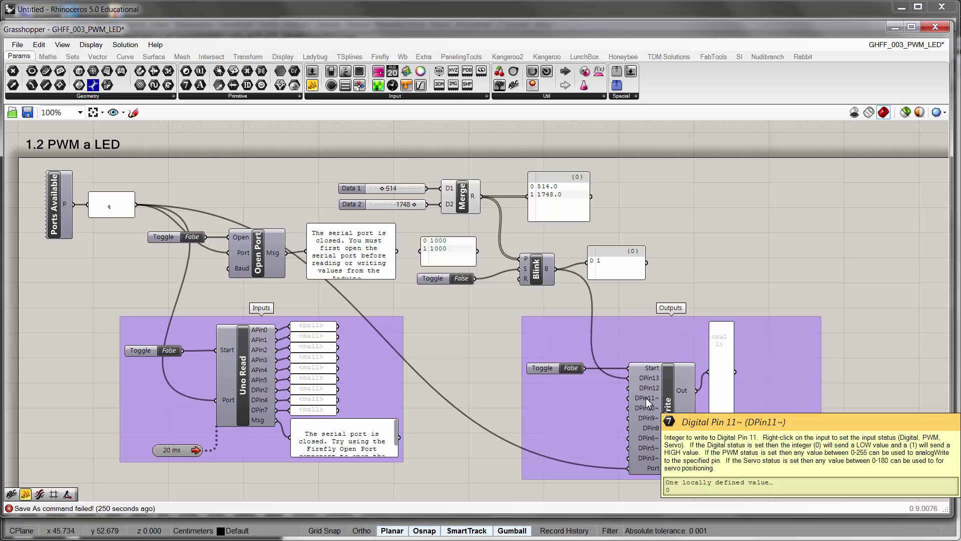
right_click(646, 398)
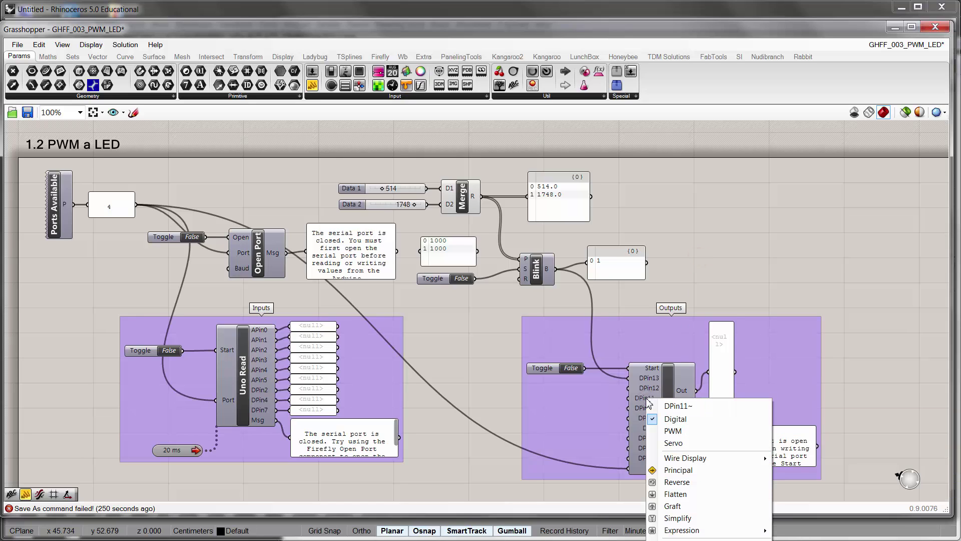
left_click(673, 431)
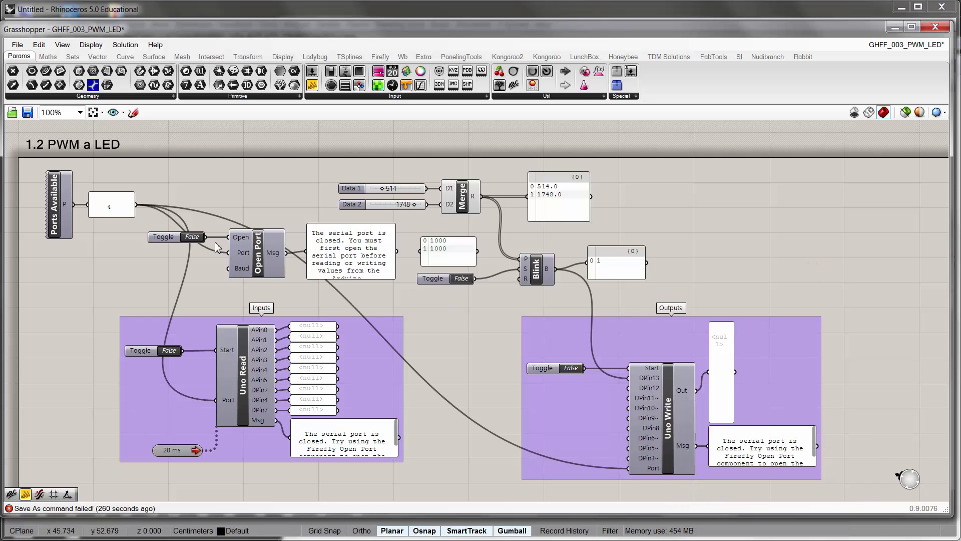
Set the toggles feeding Open Port, Uno Read, Uno Write and Blink to True.
left_click(192, 237)
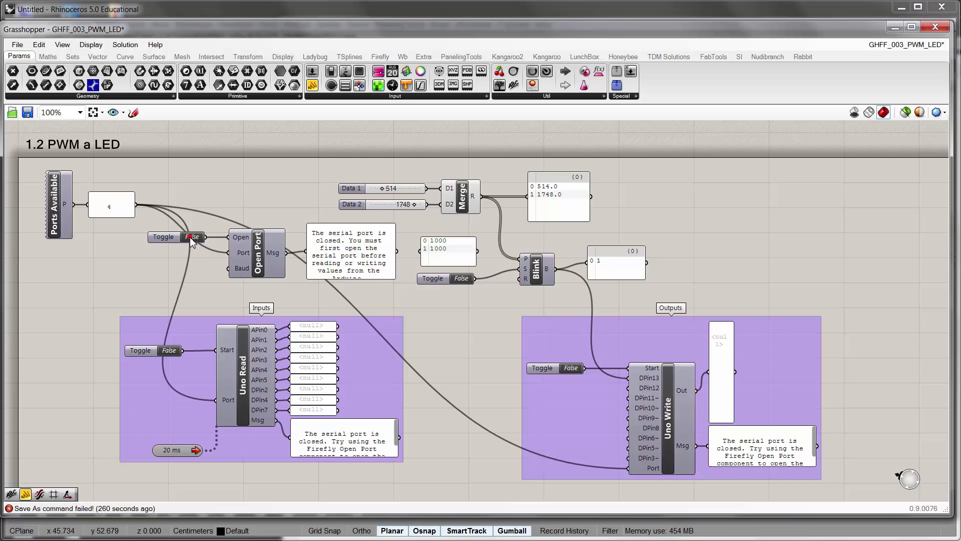
left_click(169, 350)
left_click(580, 368)
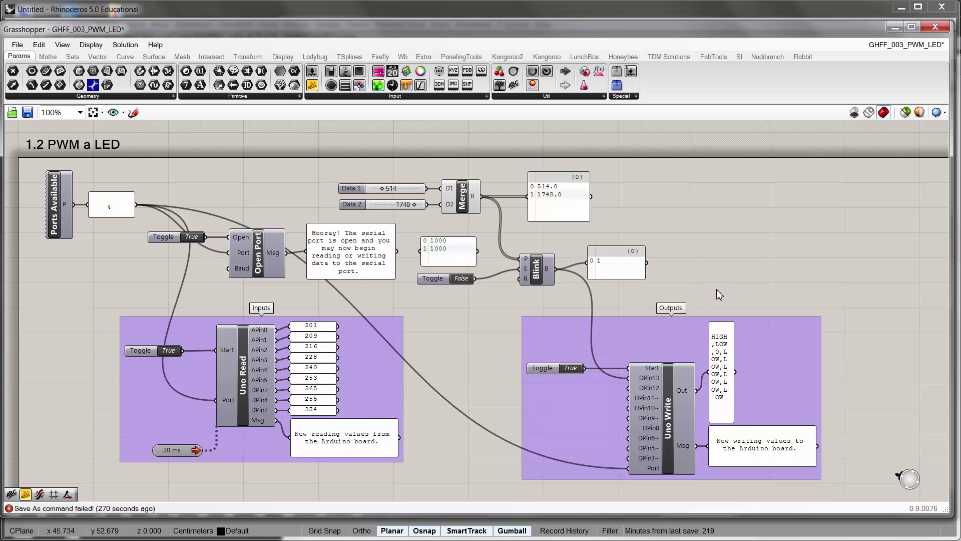
right_click_drag(717, 290, 713, 275)
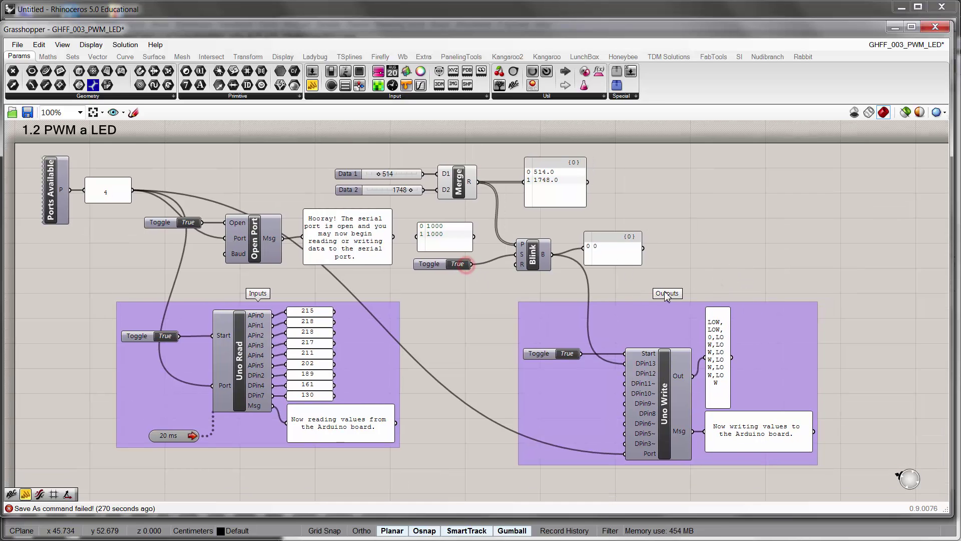
double_click(466, 265)
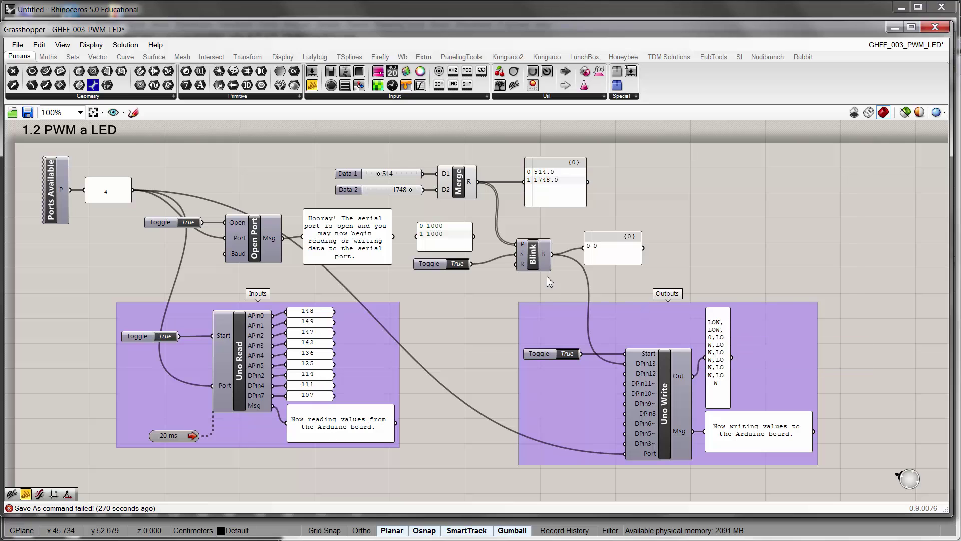
Delete the Blink setup with its sliders, Merge, toggle and panels, and move the Outputs group up to the level of Open Port.
left_click_drag(621, 273, 422, 172)
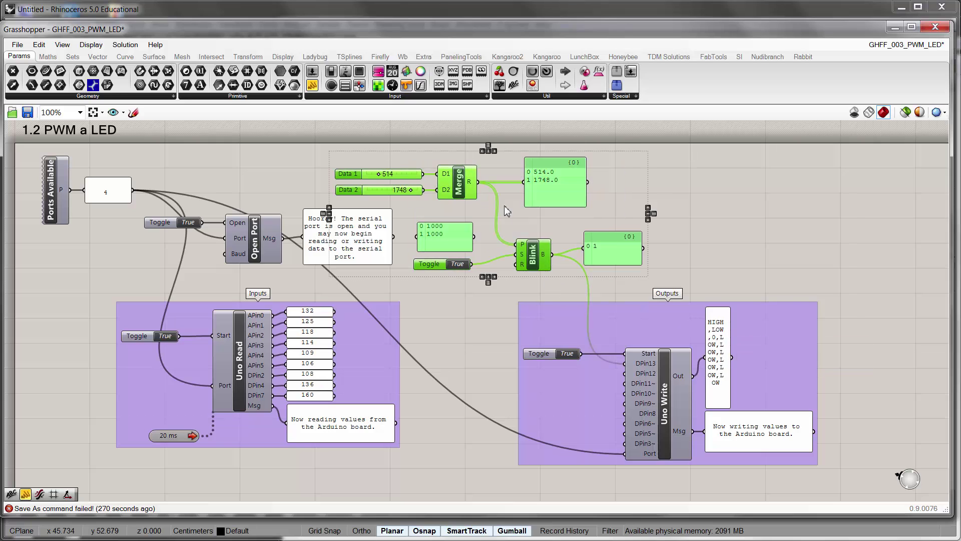
key("Delete")
right_click_drag(628, 303, 709, 316)
left_click_drag(661, 324, 599, 225)
left_click(575, 193)
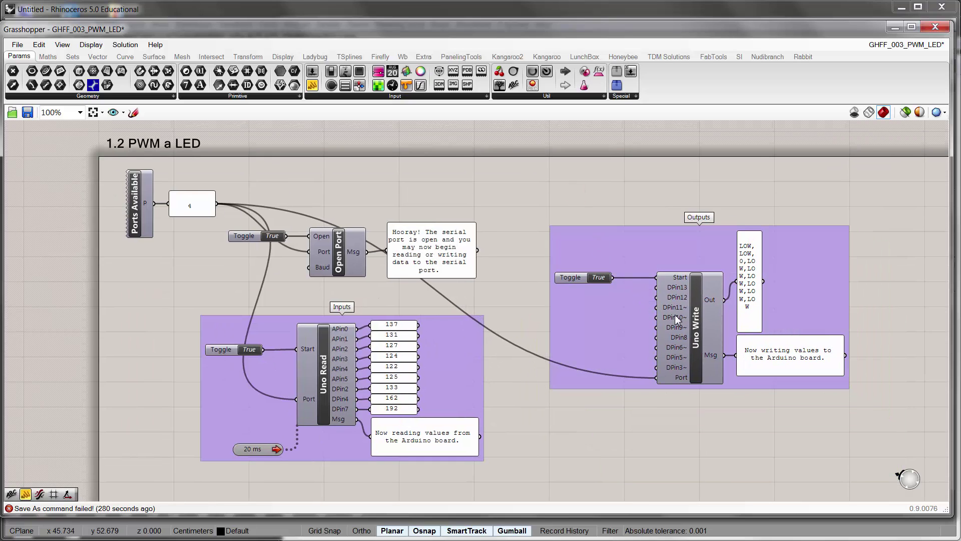
Check which signal mode is assigned to the Uno Write component's DPin11~ input.
mouse_move(679, 313)
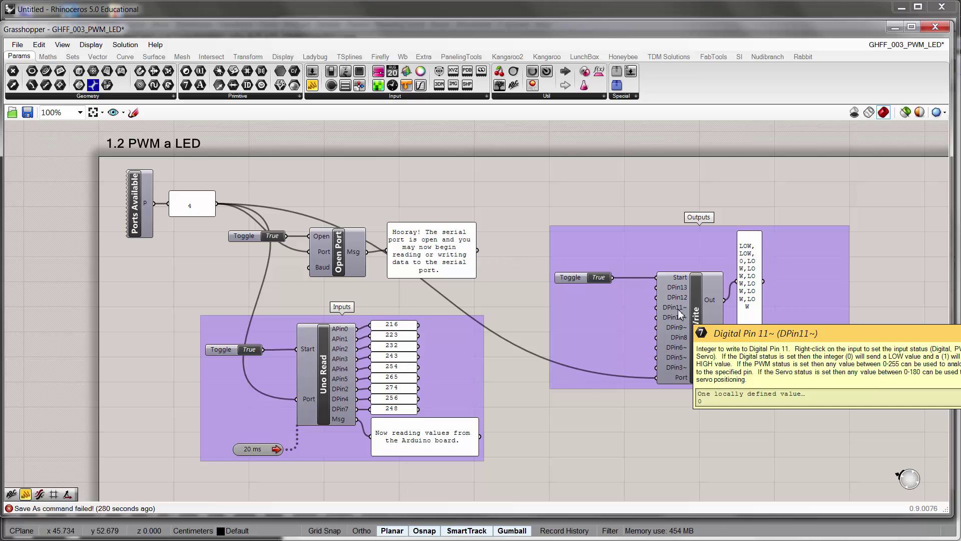
right_click(677, 309)
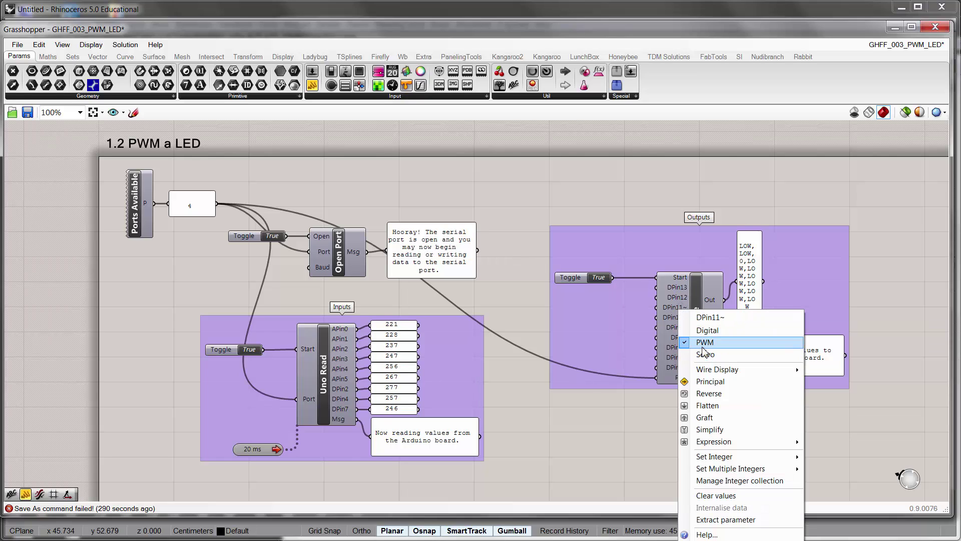
left_click(623, 414)
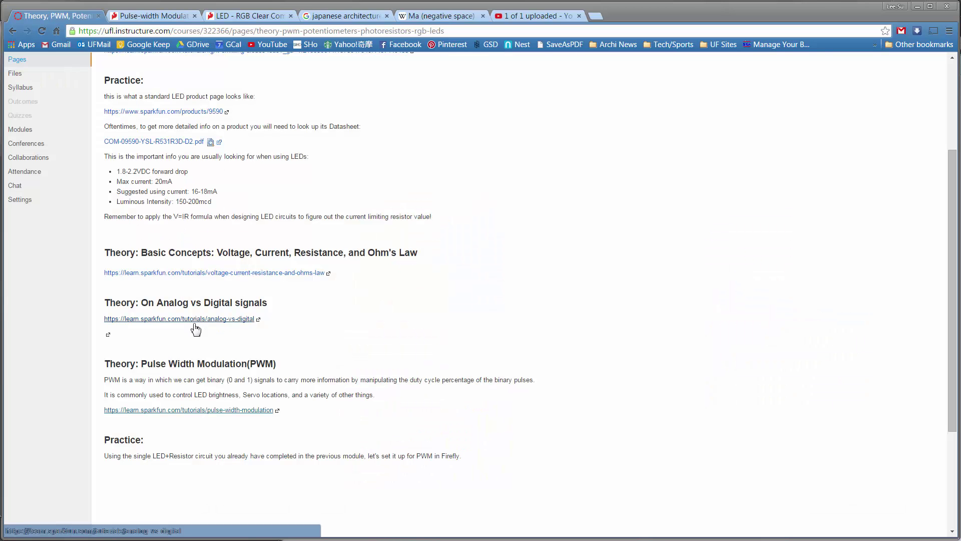
Switch to the browser, reopen the SparkFun pulse-width modulation tutorial and review its duty cycle, RGB color mixing and servo sections.
left_click(208, 410)
scroll(181, 274, "down", 13)
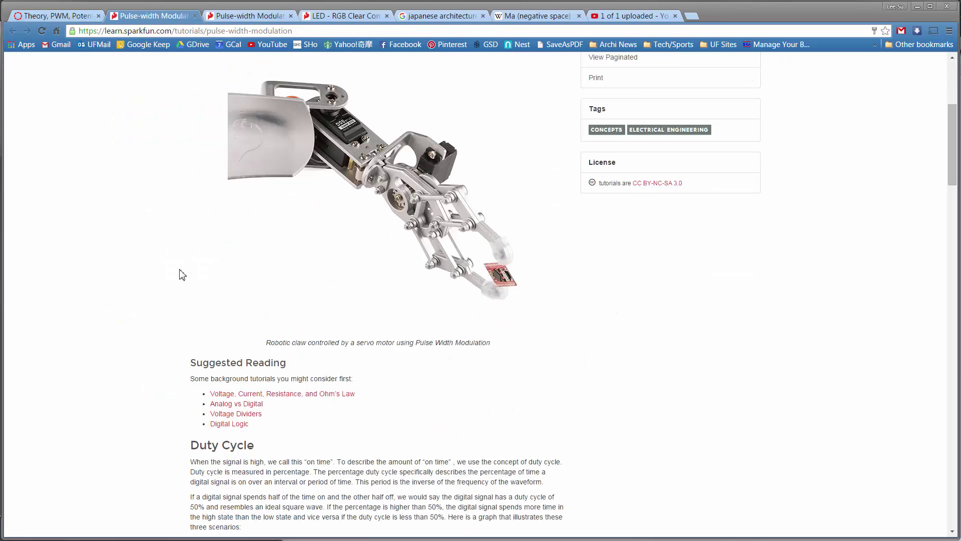
scroll(173, 265, "up", 1)
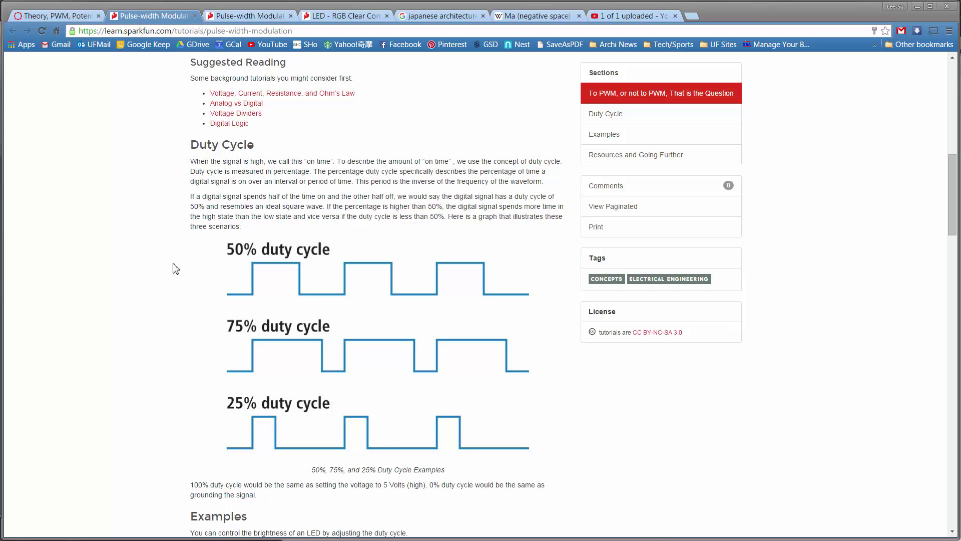
scroll(175, 269, "down", 10)
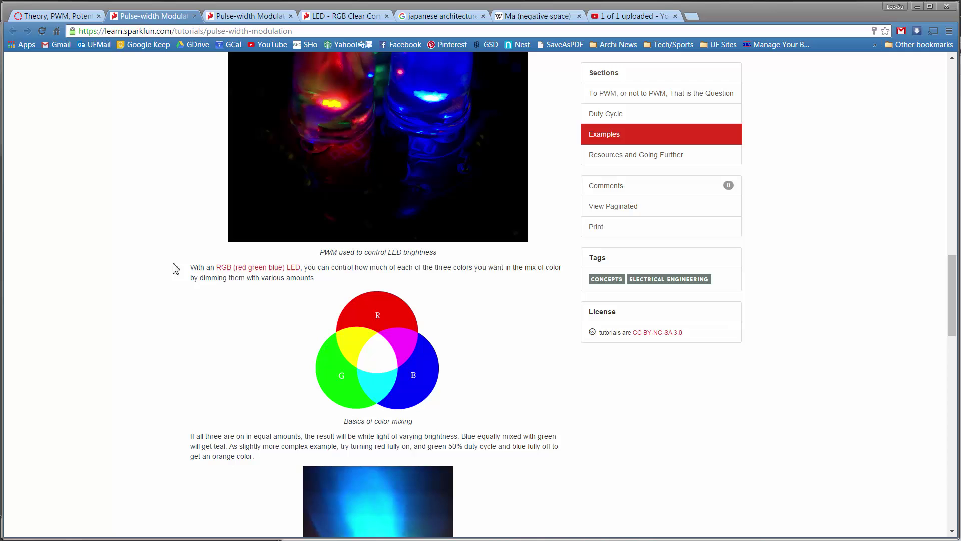
scroll(175, 269, "down", 5)
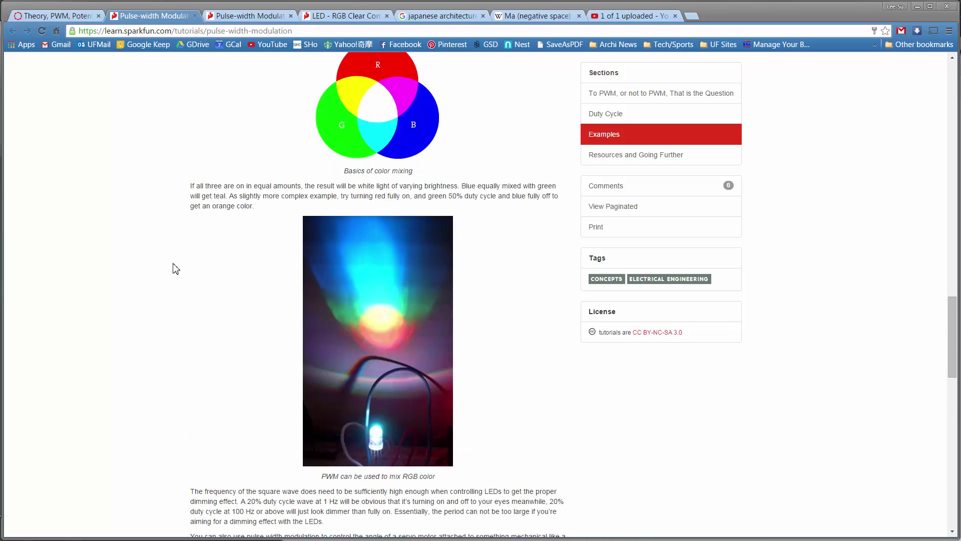
scroll(175, 268, "down", 4)
scroll(176, 269, "down", 8)
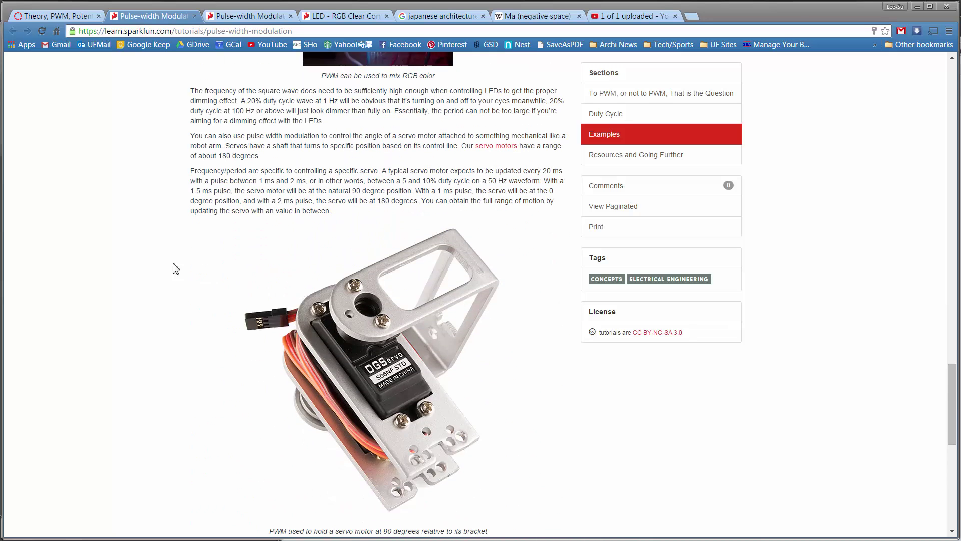
scroll(175, 269, "up", 13)
scroll(175, 269, "up", 20)
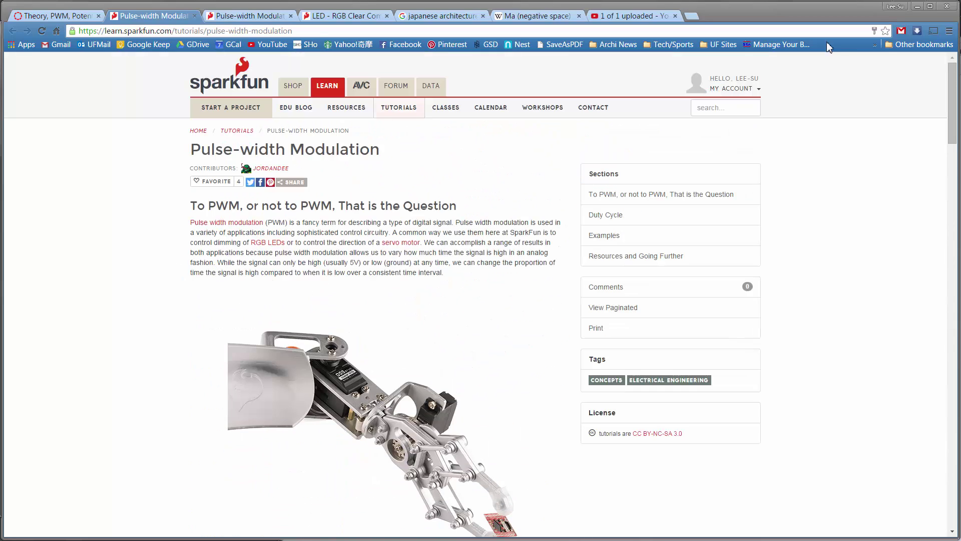
Return to Grasshopper and add a number slider ranging from 0 to 255 above the Outputs group.
left_click(918, 6)
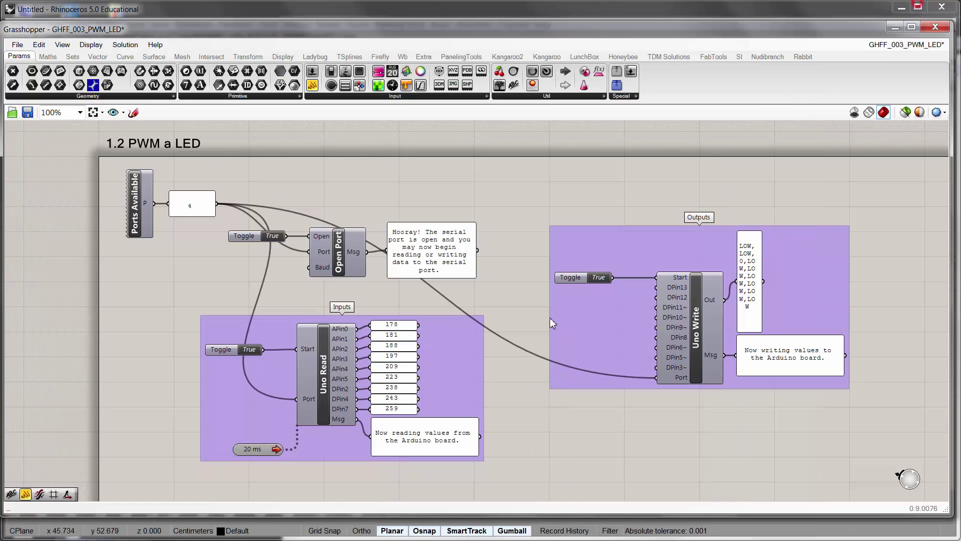
double_click(560, 181)
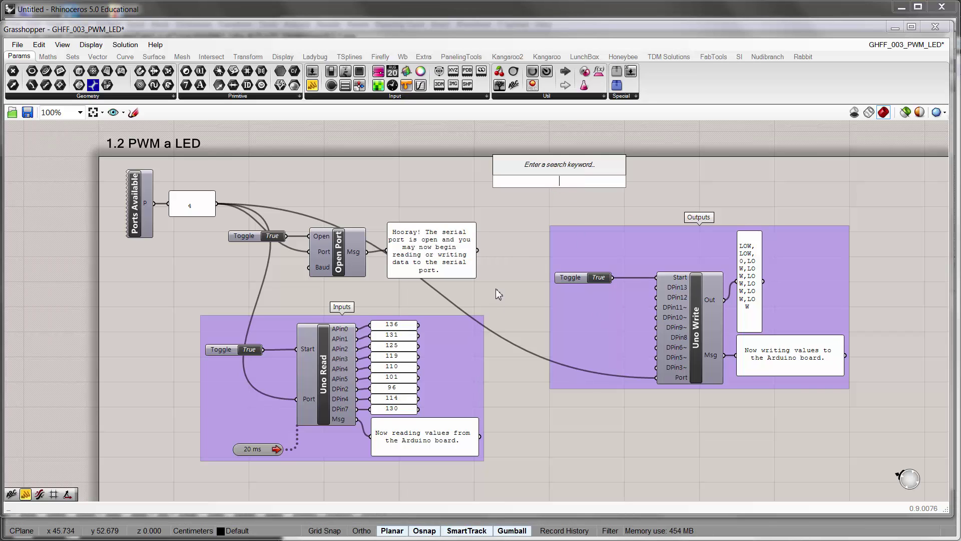
type("0<255")
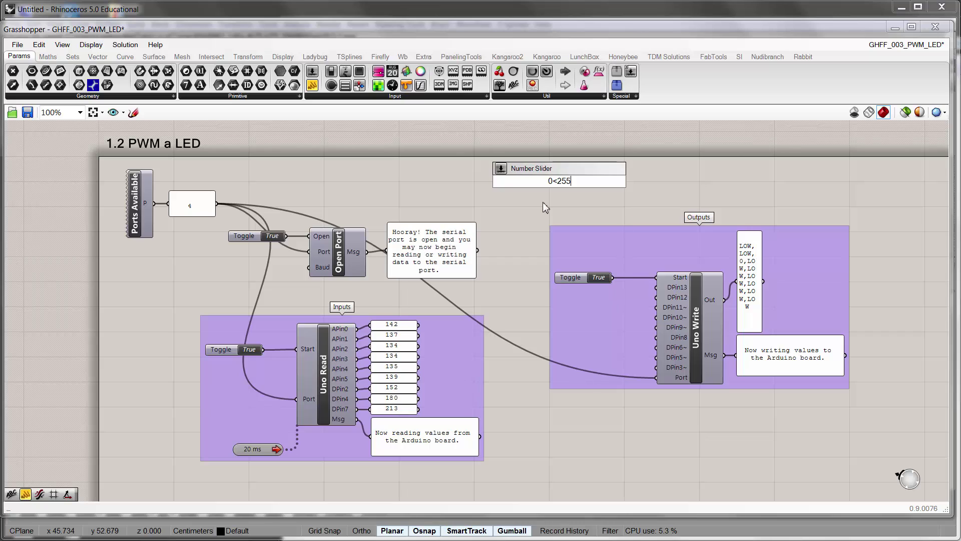
key("Return")
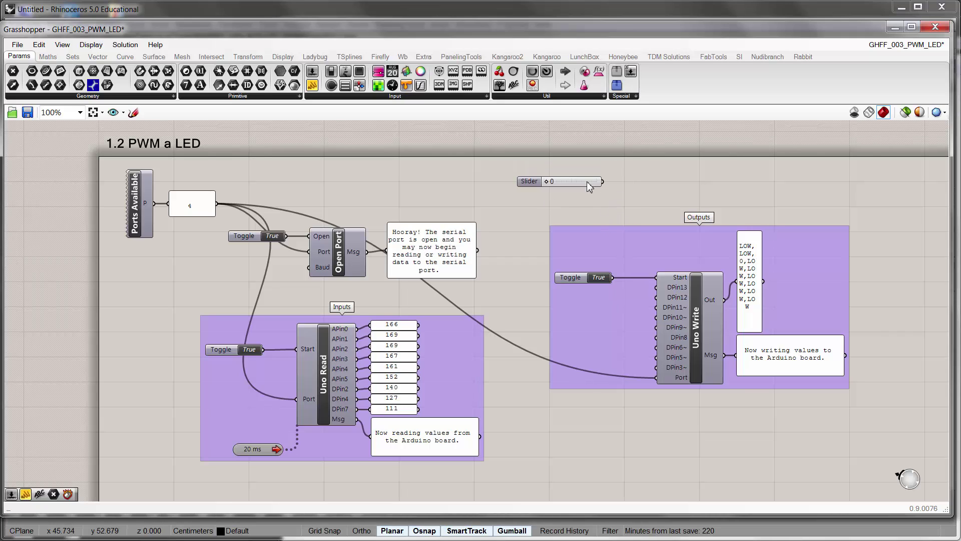
Wire the slider into the Uno Write component's DPin11~ input, line it up beside that input and set it to 168.
left_click_drag(588, 183, 603, 345)
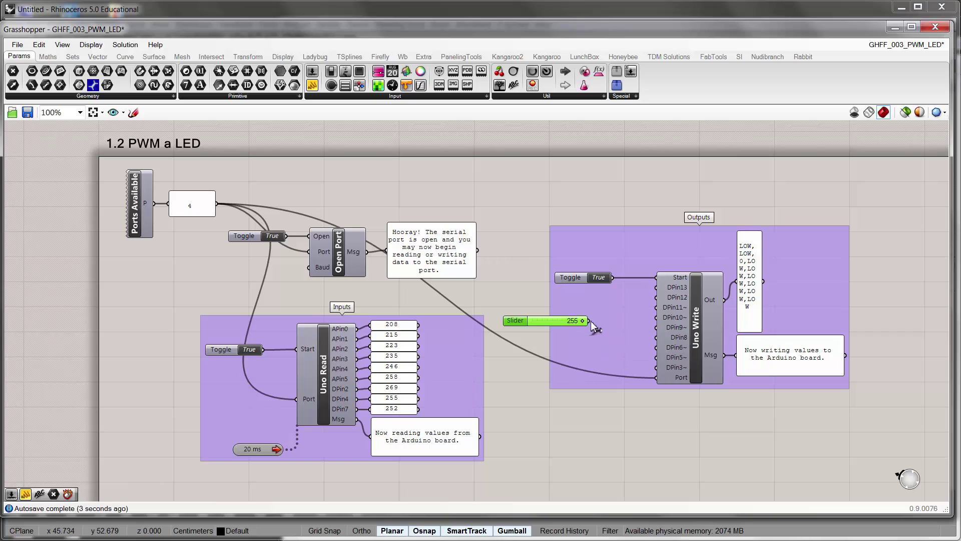
left_click_drag(590, 319, 654, 308)
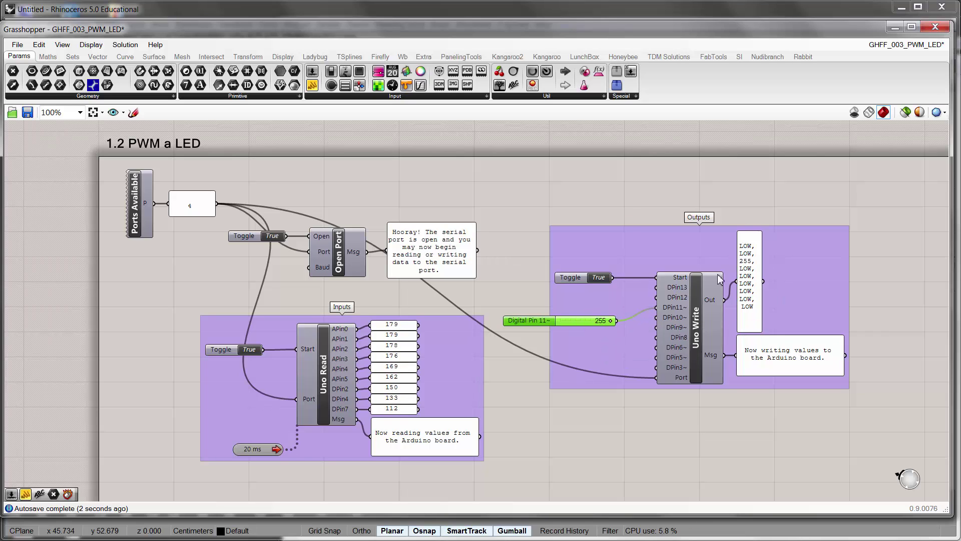
left_click_drag(610, 321, 589, 306)
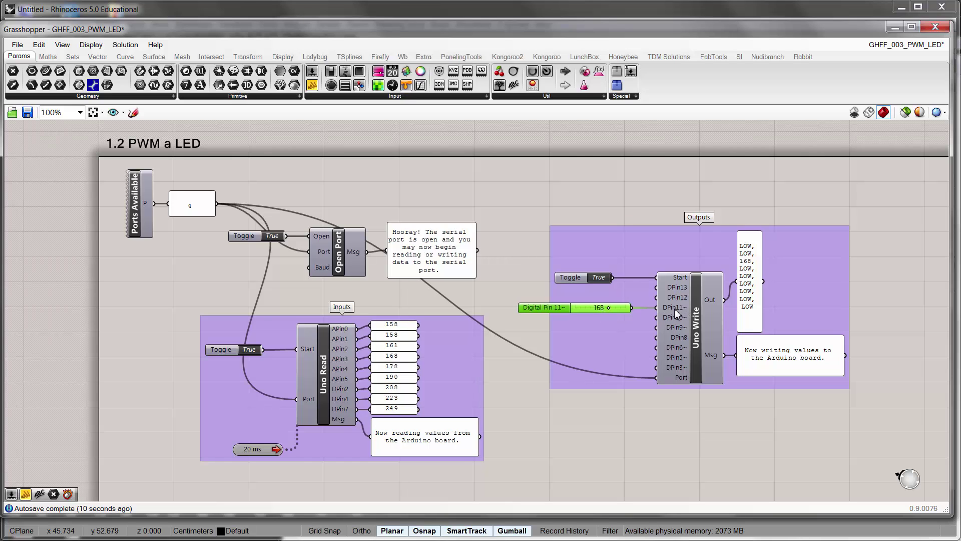
Switch to the browser, open the course modules' "Arduino+Firefly First Contact: LED Blink" page and view its Arduino breadboard circuit photo.
key("alt+Tab")
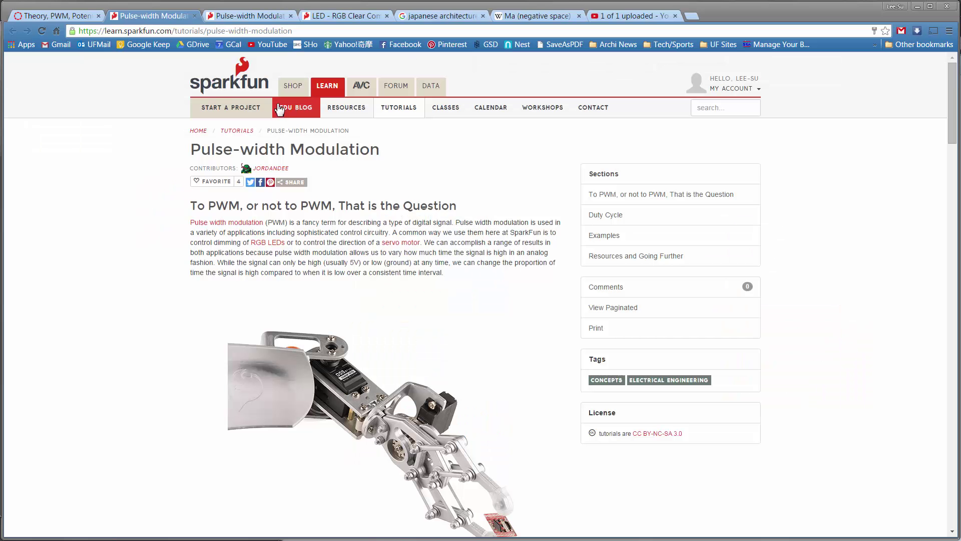
left_click(57, 18)
scroll(347, 243, "up", 3)
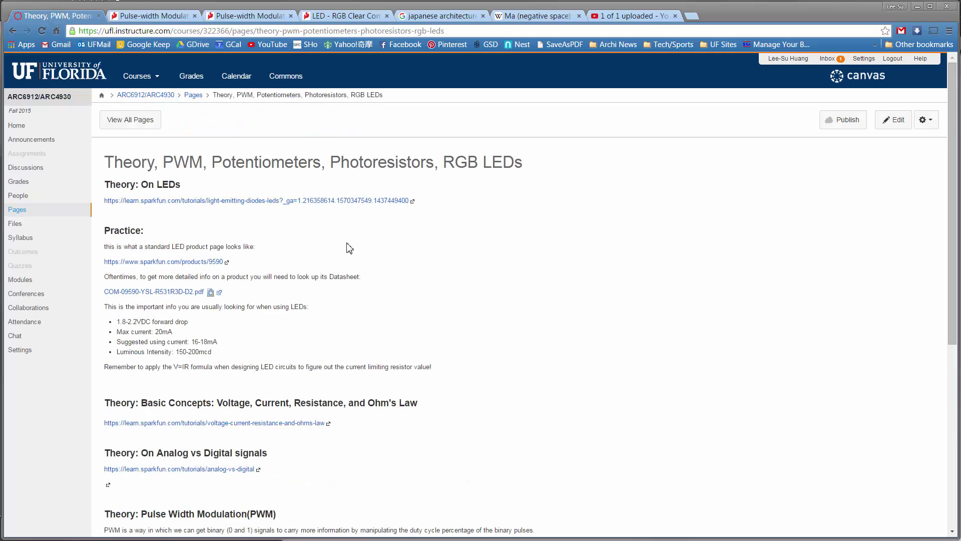
right_click(20, 284)
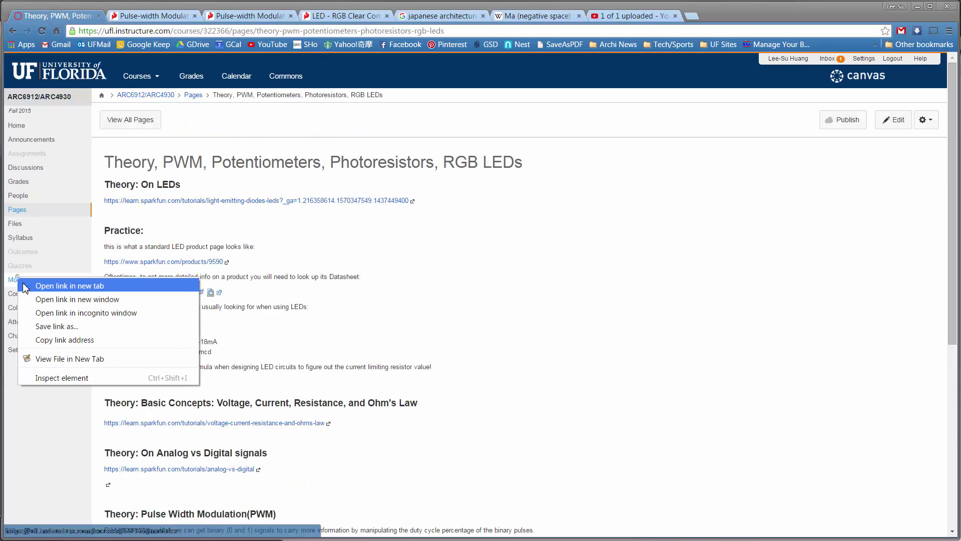
left_click(31, 288)
left_click(250, 16)
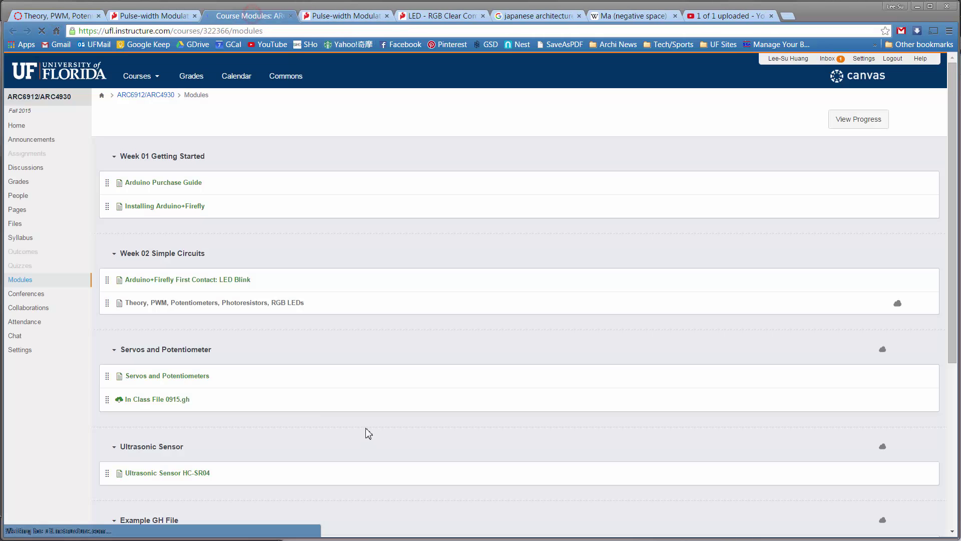
left_click(216, 279)
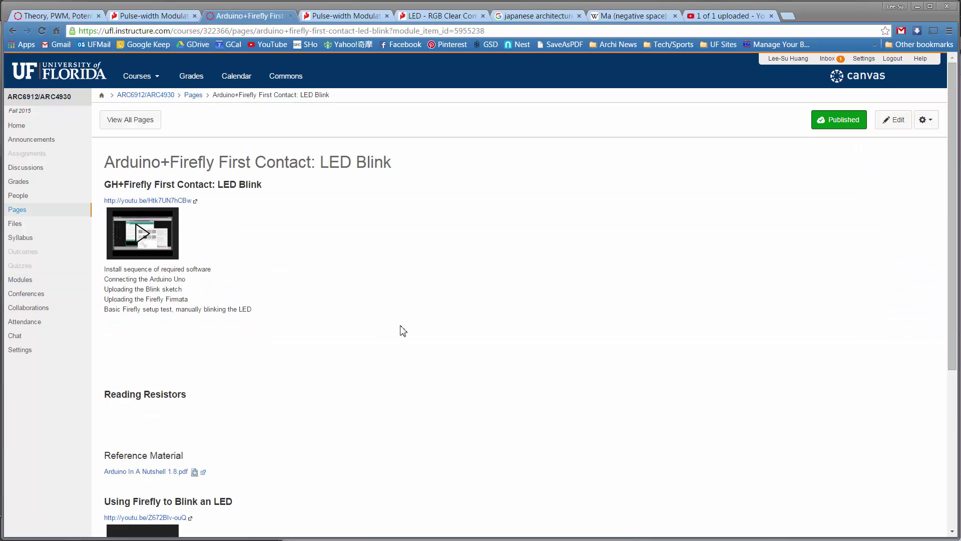
scroll(401, 331, "down", 5)
scroll(403, 331, "down", 1)
scroll(401, 329, "down", 15)
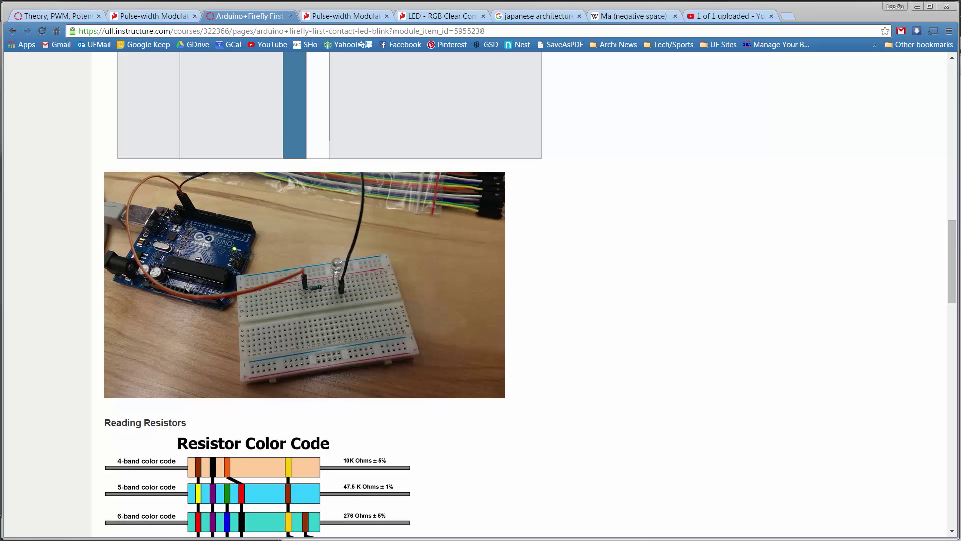
Return to Grasshopper, set the Digital Pin 11~ slider to 255 and shift it slightly away from Uno Write.
key("alt+Tab")
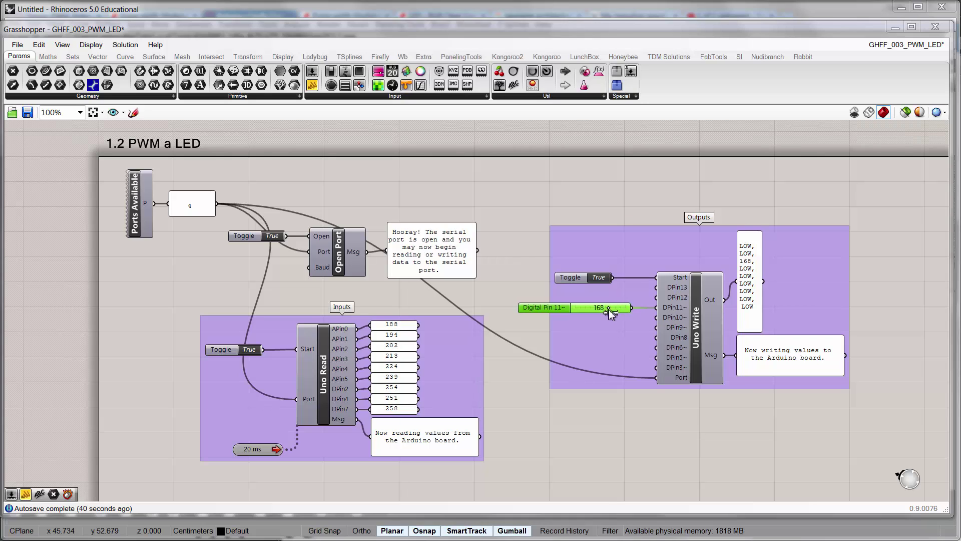
left_click_drag(608, 309, 635, 312)
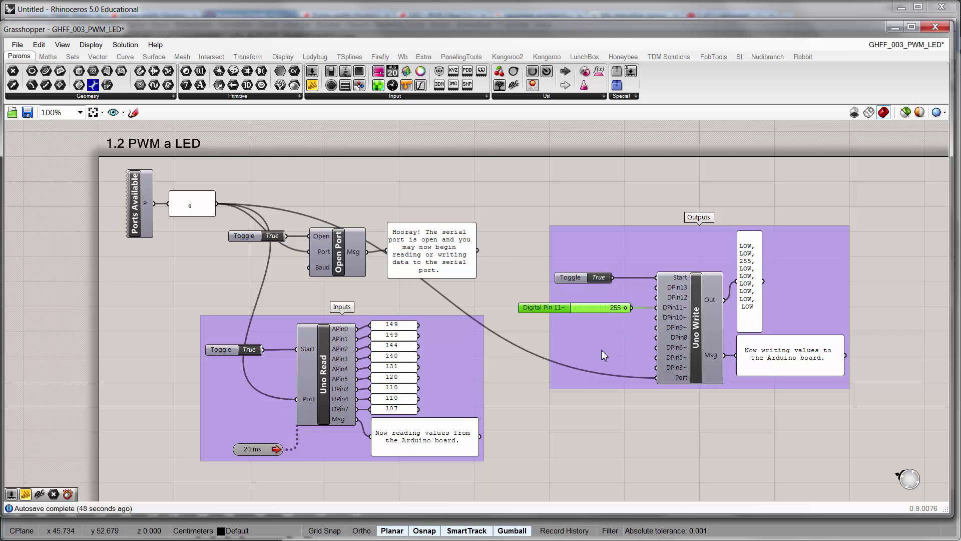
left_click(640, 412)
left_click_drag(542, 306, 534, 308)
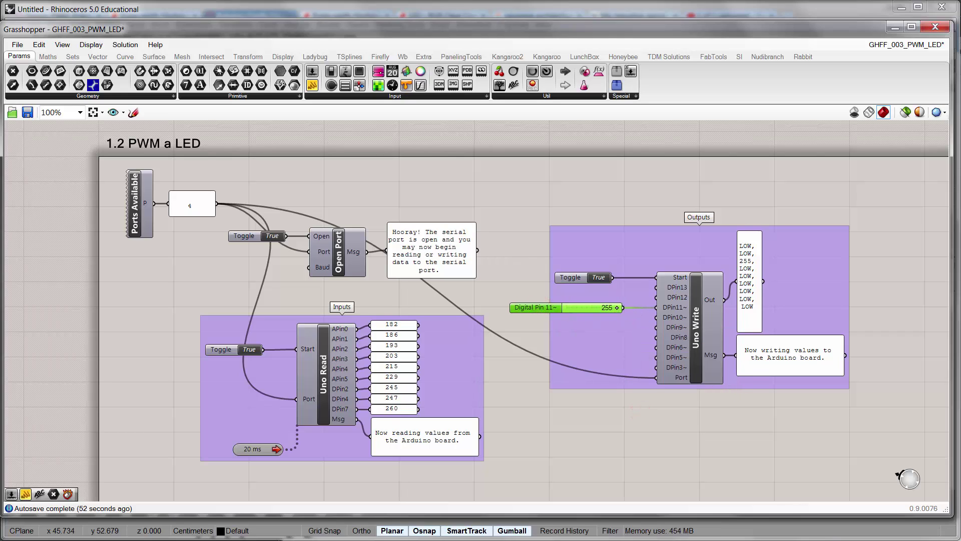
left_click(631, 447)
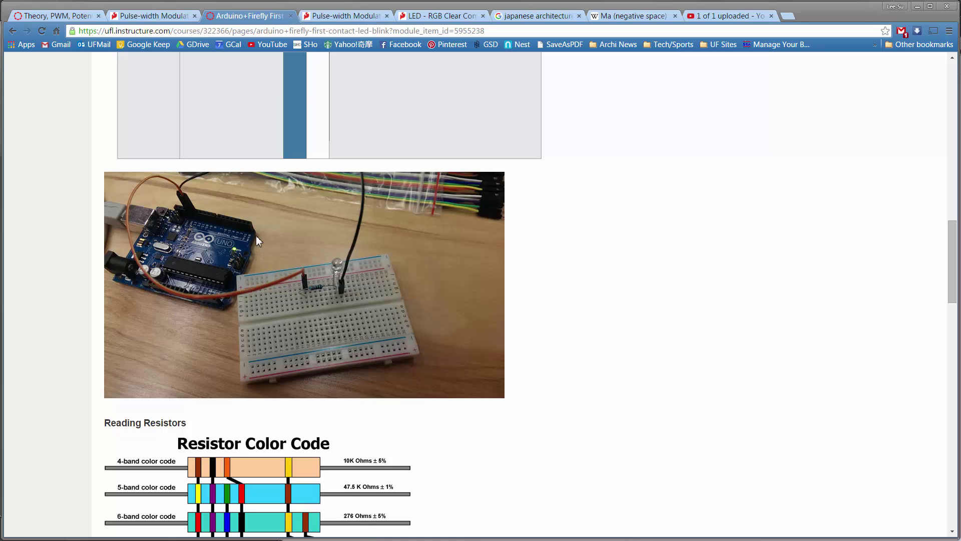
In the browser, review the course page's PWM and practice sections and SparkFun's RGB Clear Common Cathode LED product page.
left_click(49, 16)
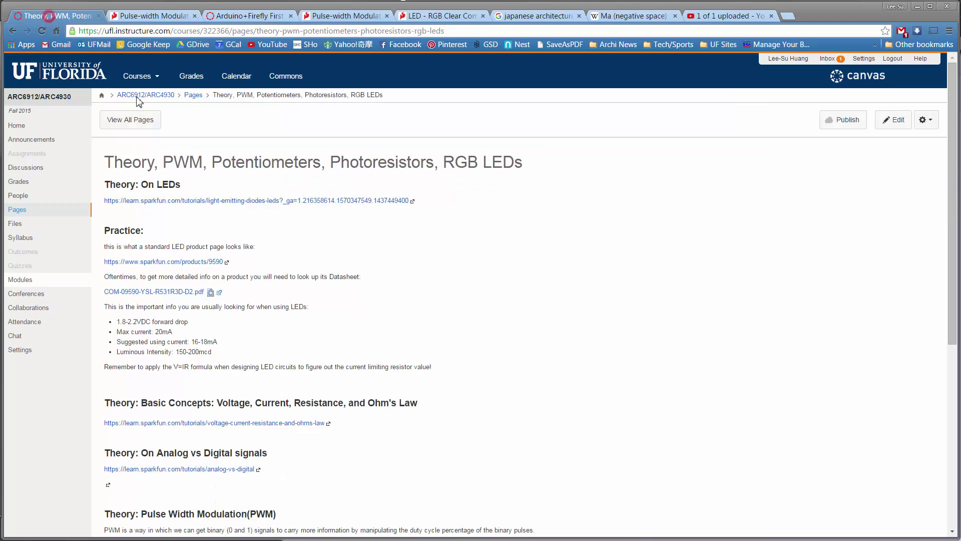
scroll(416, 273, "down", 6)
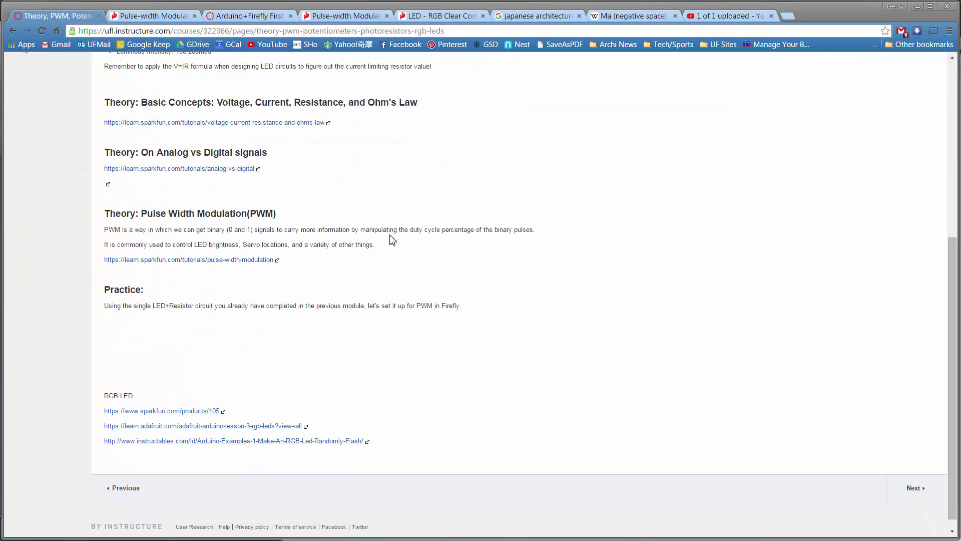
left_click(457, 17)
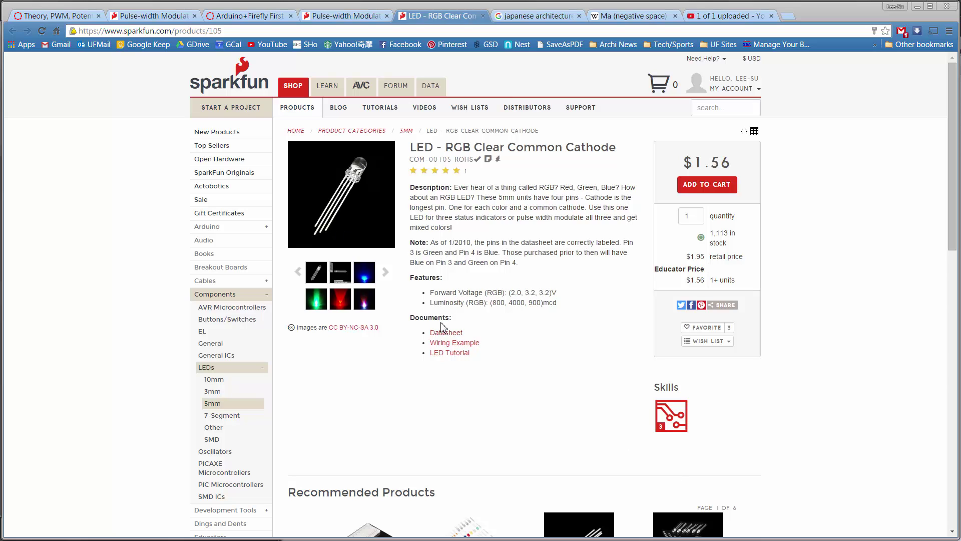
Switch to Photo Gallery and examine the schematic and breadboard wiring diagram for Circuit 3, the RGB LED.
key("alt+Tab")
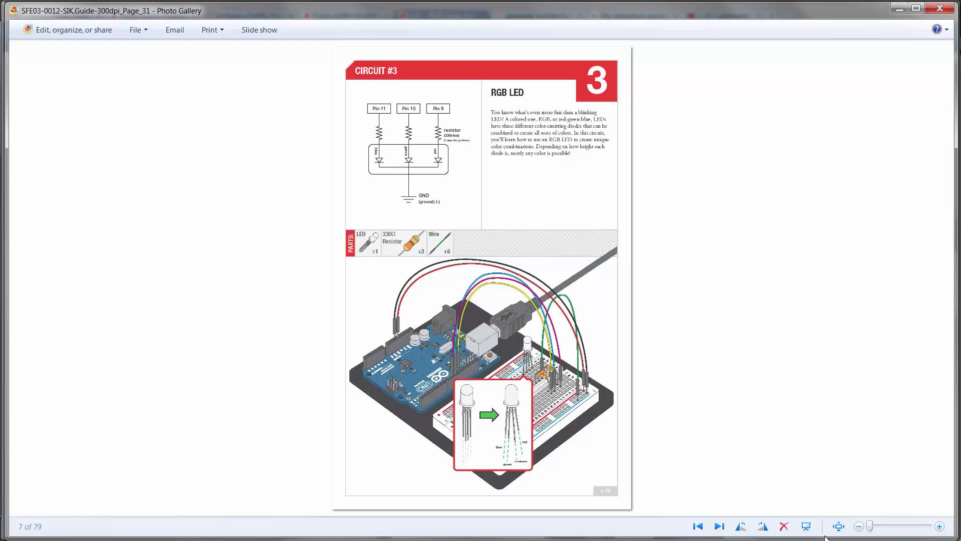
left_click(719, 526)
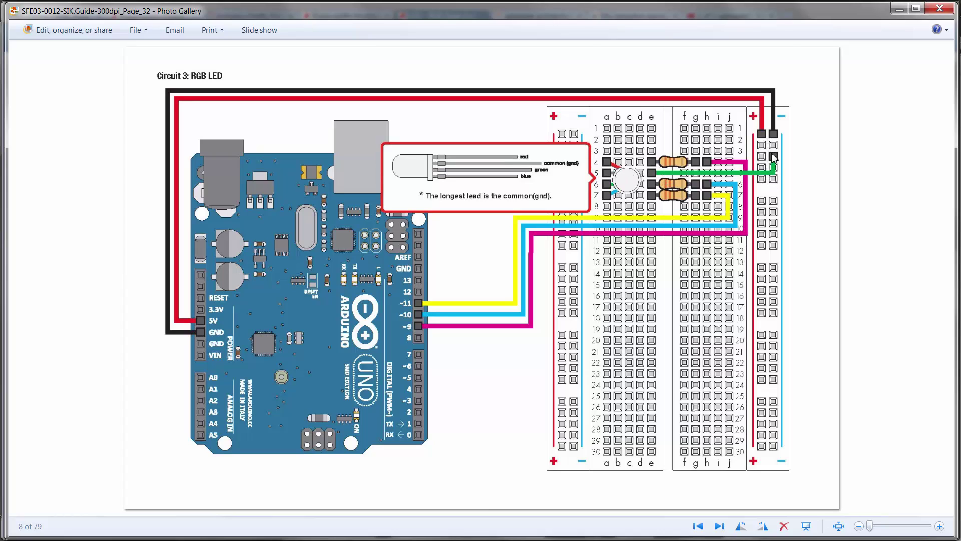
left_click(720, 526)
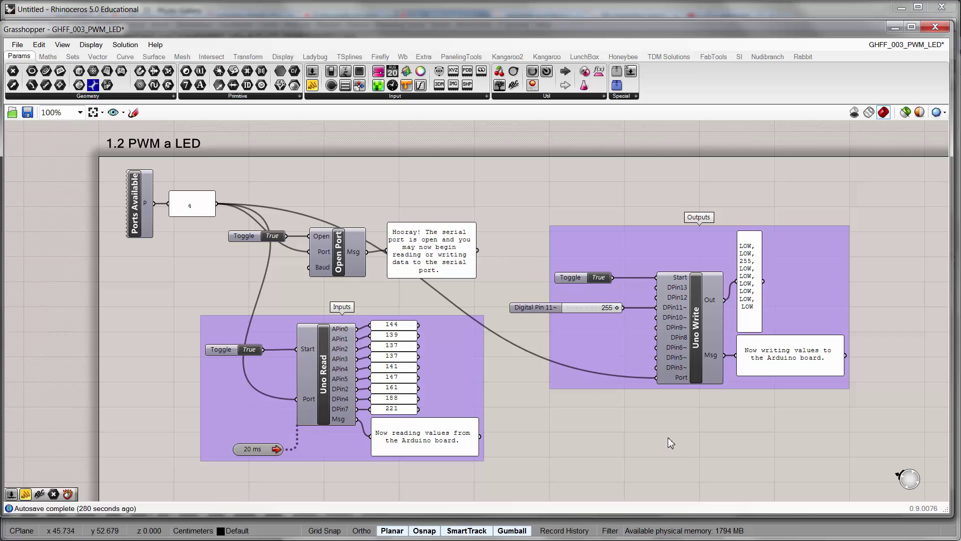
In Grasshopper, check which signal modes the Uno Write component offers for its DPin10~ and DPin9~ inputs.
right_click(671, 317)
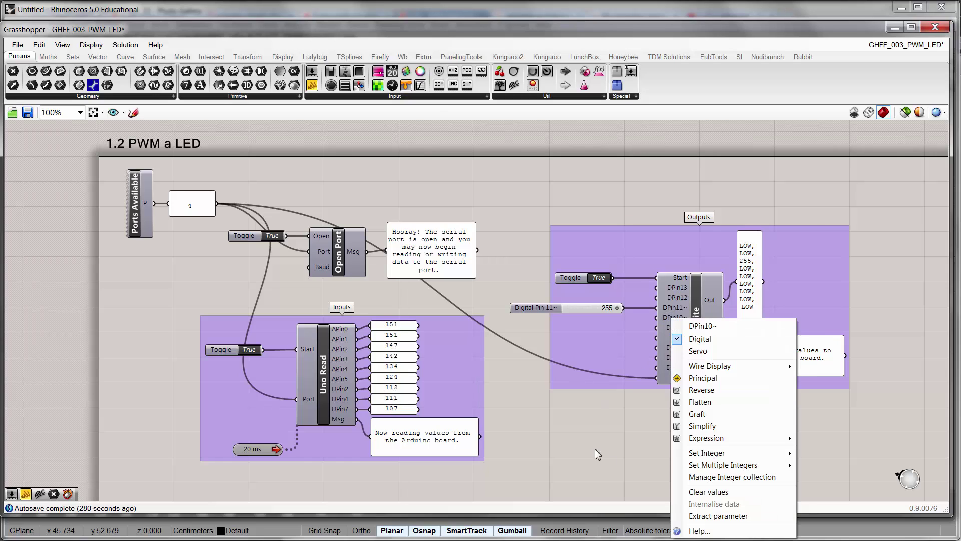
scroll(671, 359, "up", 3)
right_click(678, 299)
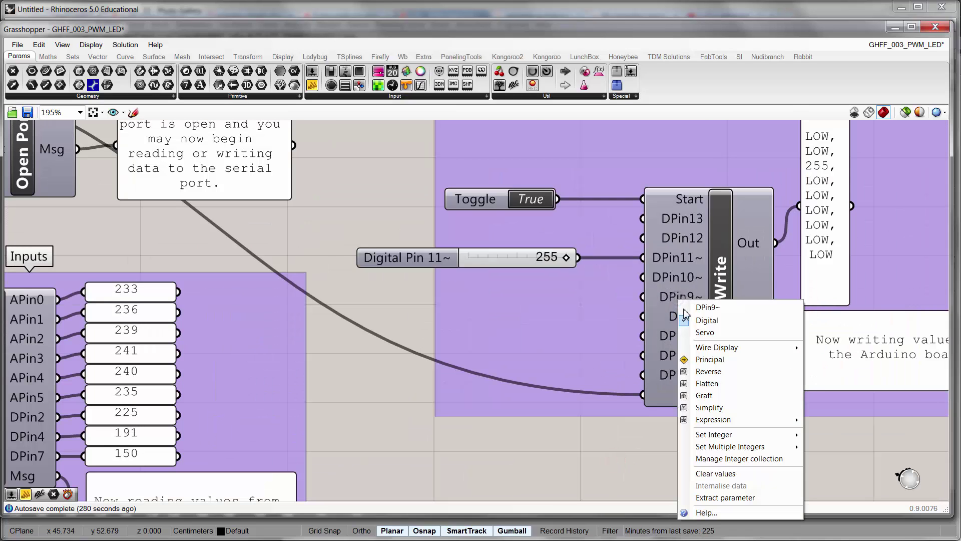
left_click(612, 489)
right_click(672, 277)
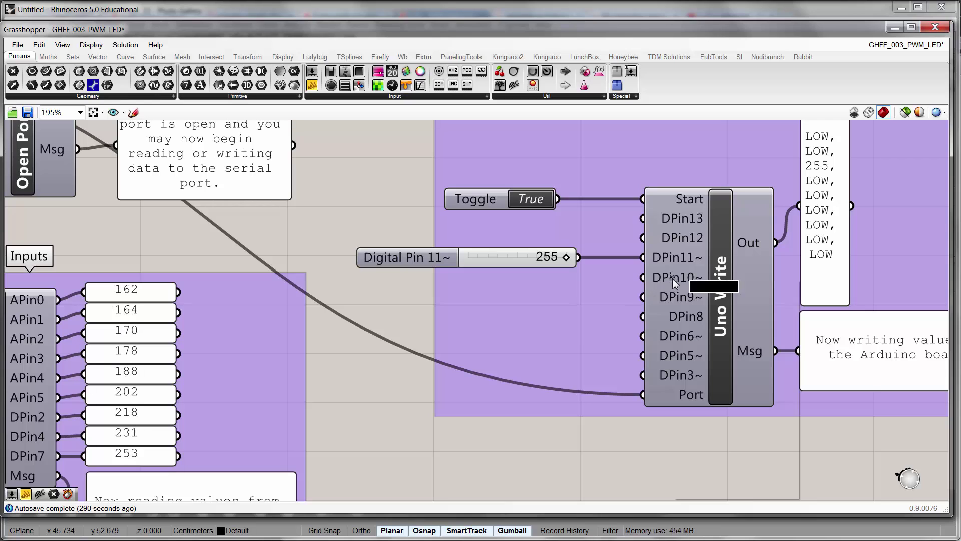
left_click(611, 449)
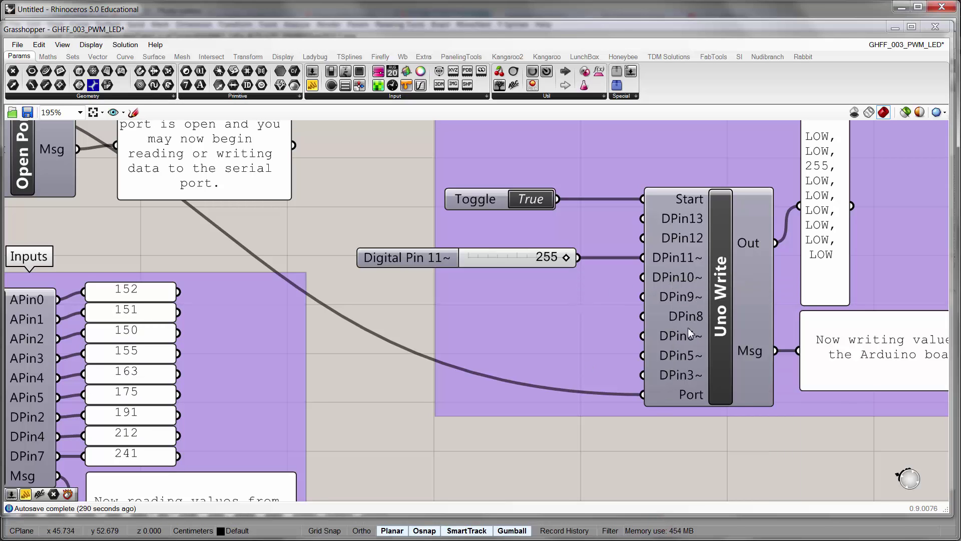
right_click(683, 299)
left_click(611, 459)
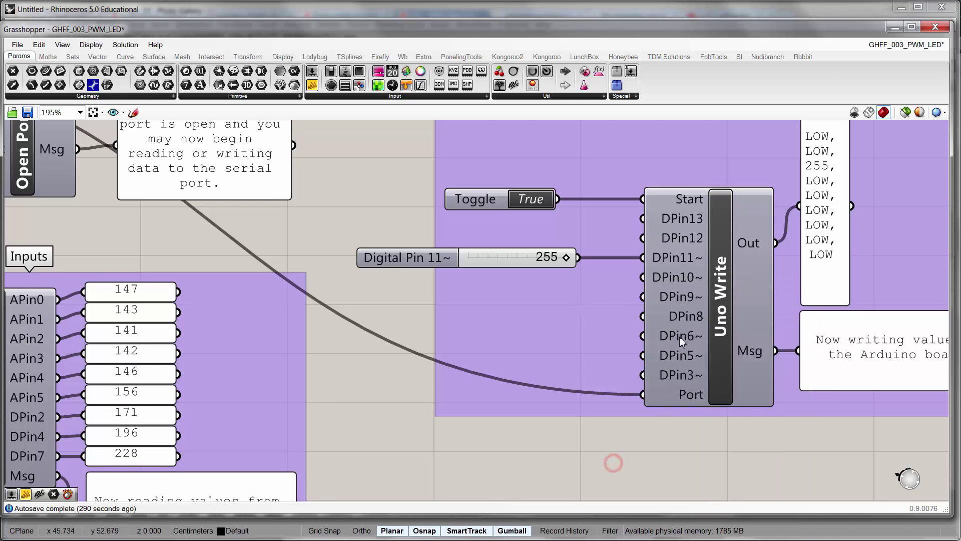
Check whether Uno Write's DPin6~, DPin5~ and DPin3~ inputs offer PWM as a signal mode.
right_click(676, 334)
left_click(612, 488)
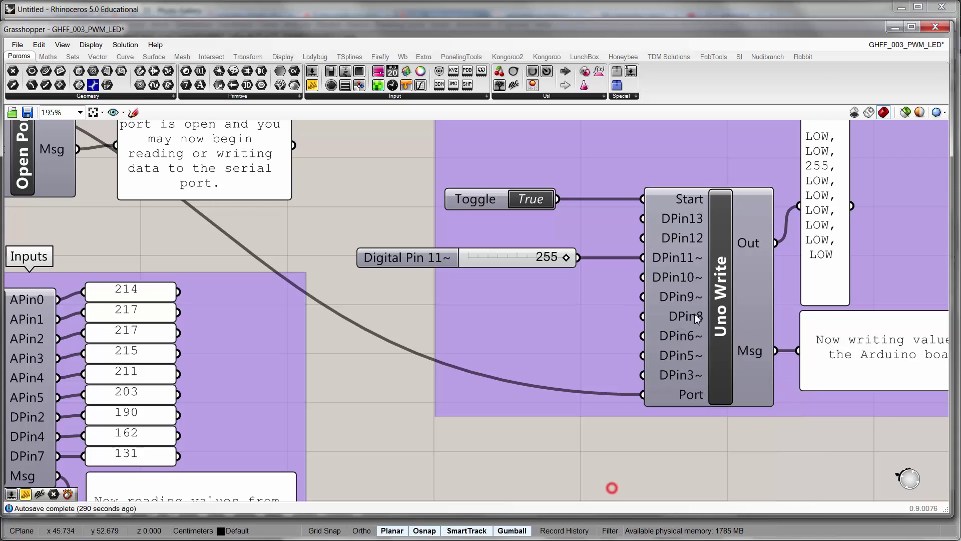
right_click(684, 353)
left_click(659, 459)
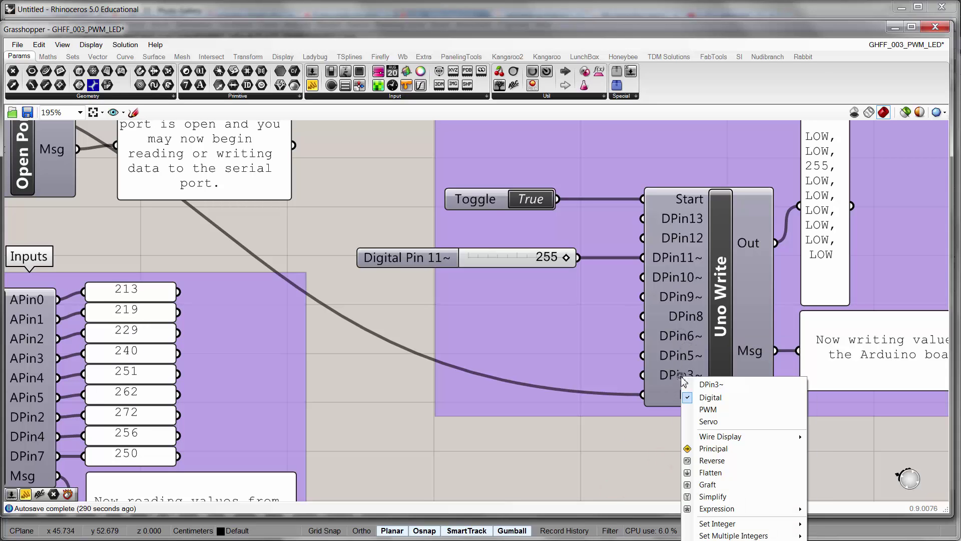
right_click(680, 375)
left_click(640, 470)
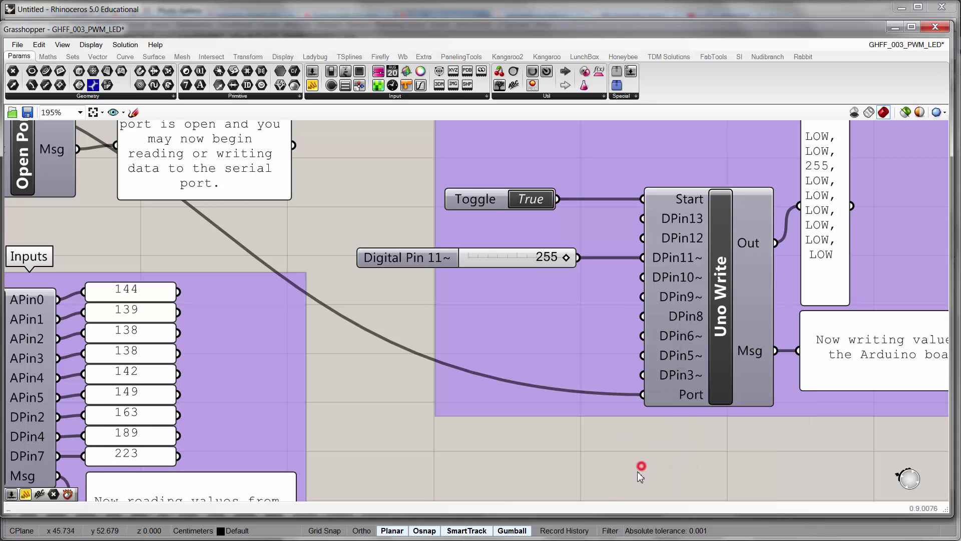
right_click(681, 378)
left_click(685, 355)
right_click(685, 354)
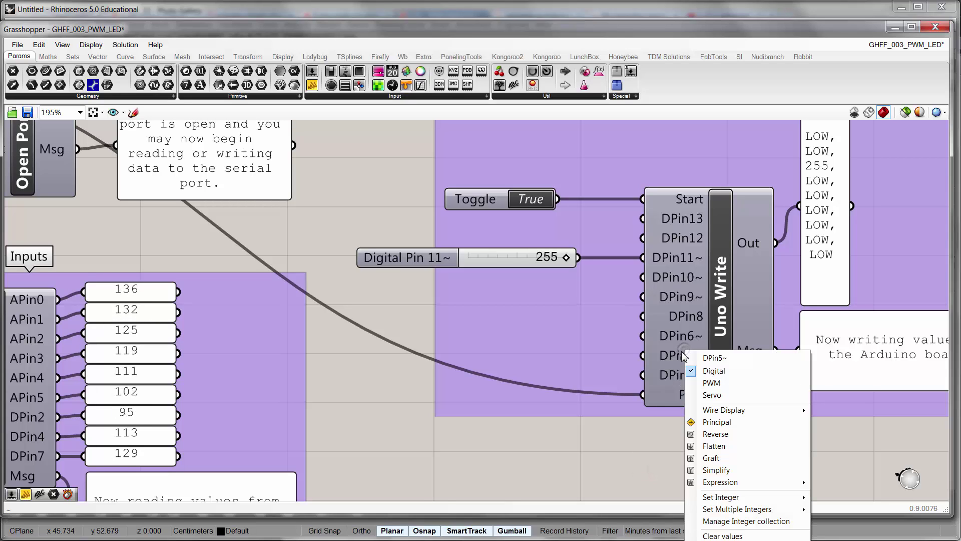
left_click(681, 338)
right_click(681, 338)
left_click(611, 471)
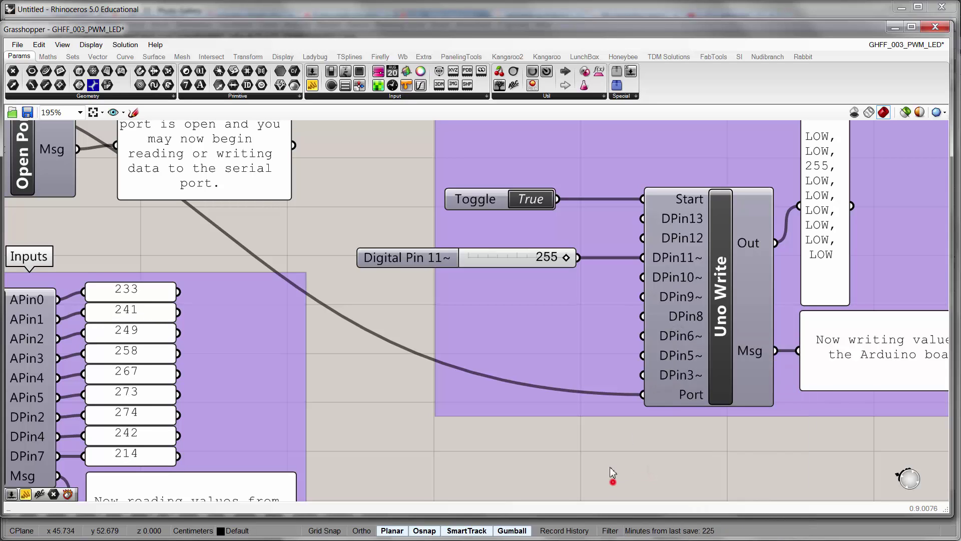
Duplicate the Digital Pin 11~ slider into three copies placed below it, near the Port input.
left_click(522, 259)
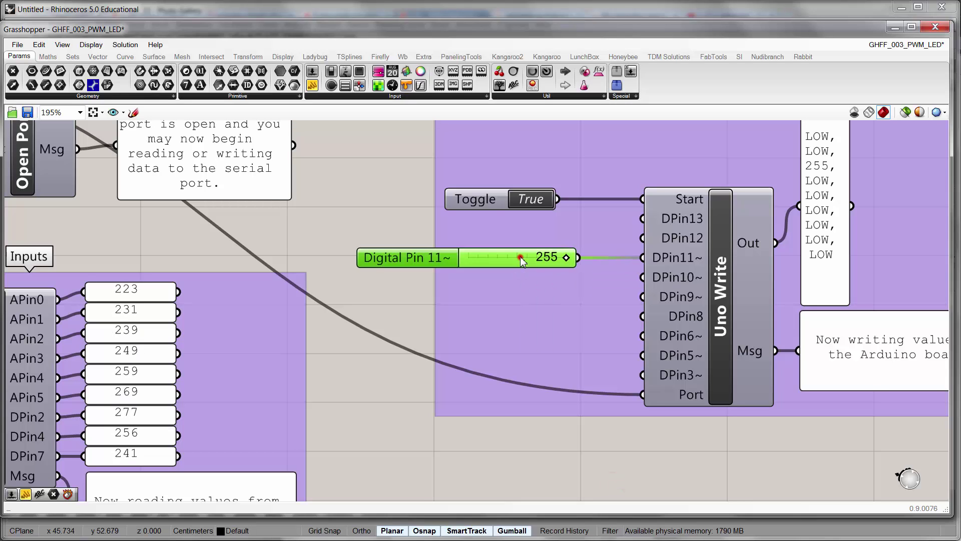
key("ctrl+c")
key("ctrl+v")
left_click_drag(515, 265, 506, 372)
key("ctrl+c")
key("ctrl+v")
key("ctrl+v")
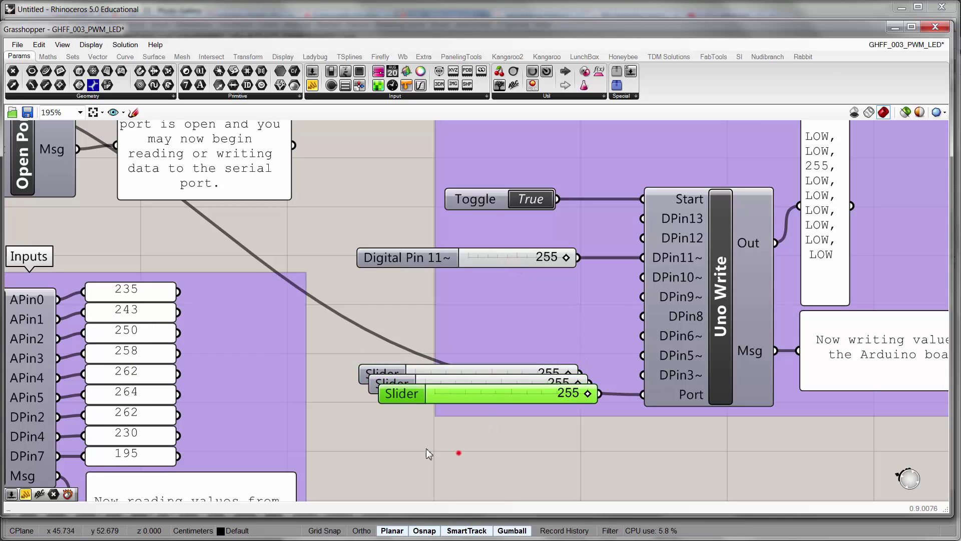
Align the three copied sliders with one another, space them evenly and move them beside the DPin6~, DPin5~ and DPin3~ inputs.
left_click(457, 452)
left_click_drag(407, 424, 344, 346)
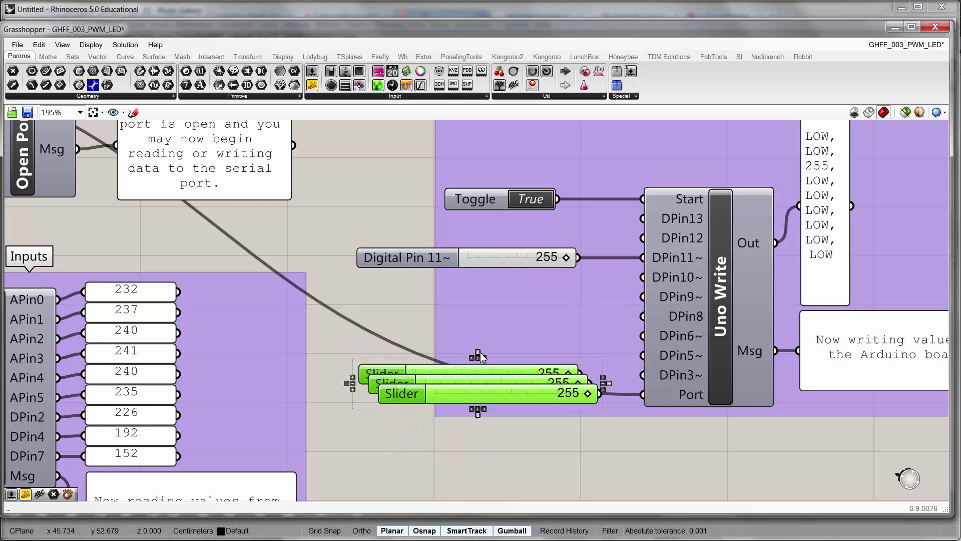
left_click(478, 357)
left_click(400, 419)
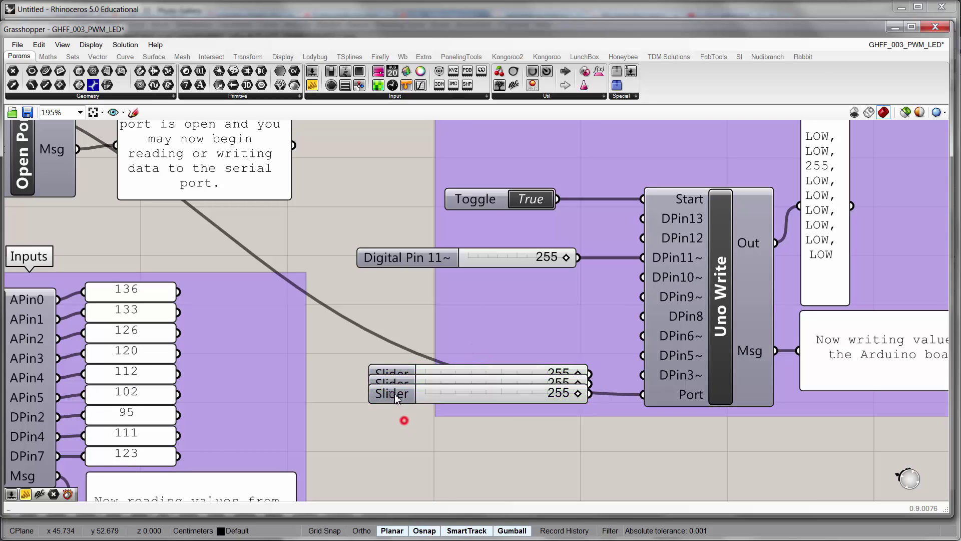
left_click_drag(396, 394, 377, 356)
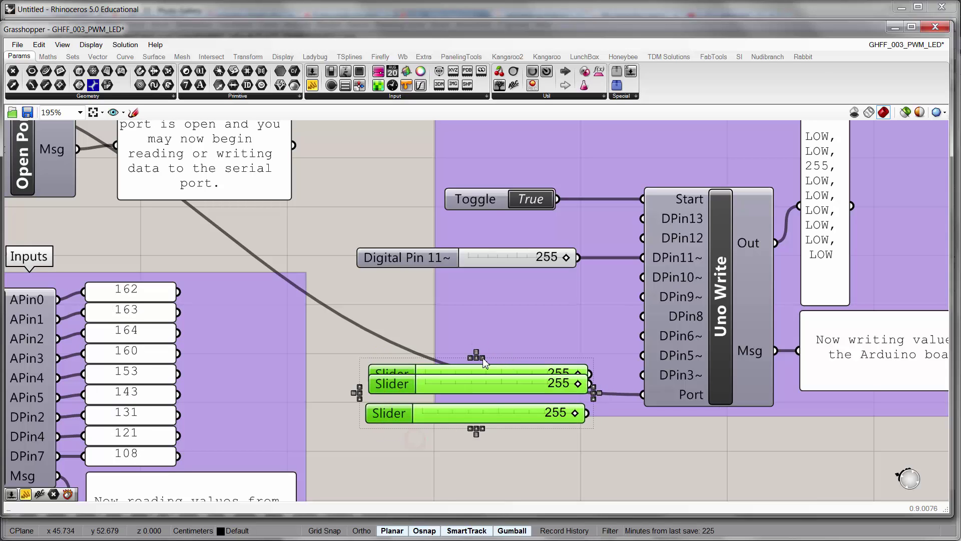
left_click(476, 350)
left_click_drag(488, 341, 485, 337)
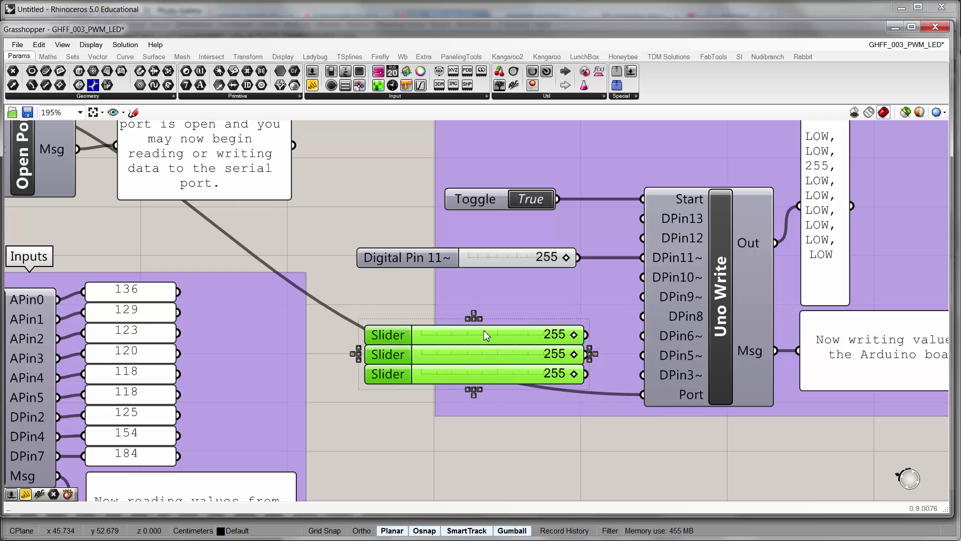
Wire the three copied sliders to Uno Write's DPin6~, DPin5~ and DPin3~ inputs, one slider per pin.
left_click(605, 459)
left_click_drag(588, 335, 644, 336)
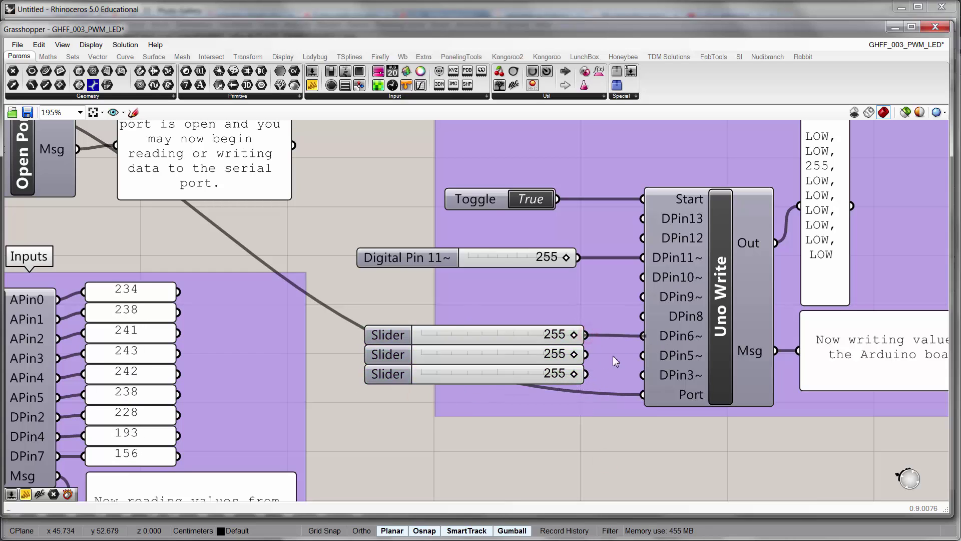
left_click_drag(586, 354, 643, 355)
left_click_drag(585, 374, 644, 374)
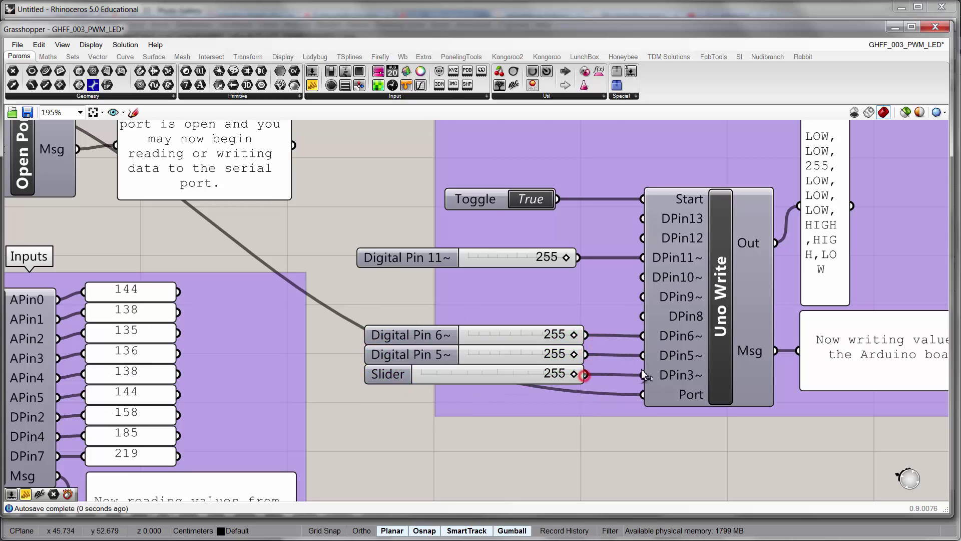
Set the signal mode of Uno Write's DPin6~, DPin5~ and DPin3~ inputs to PWM.
right_click_drag(660, 446, 614, 436)
right_click(640, 330)
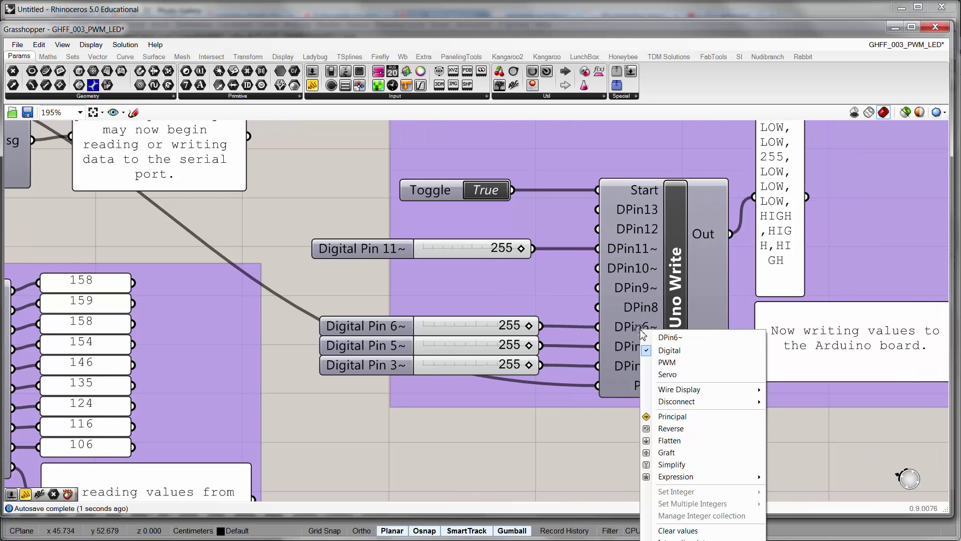
left_click(653, 361)
right_click(637, 347)
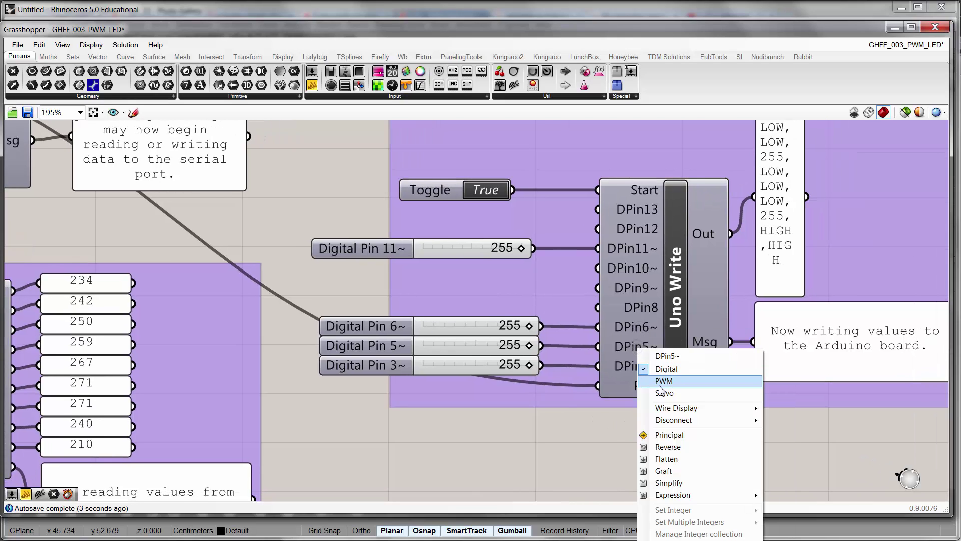
left_click(653, 379)
right_click(634, 365)
left_click(660, 397)
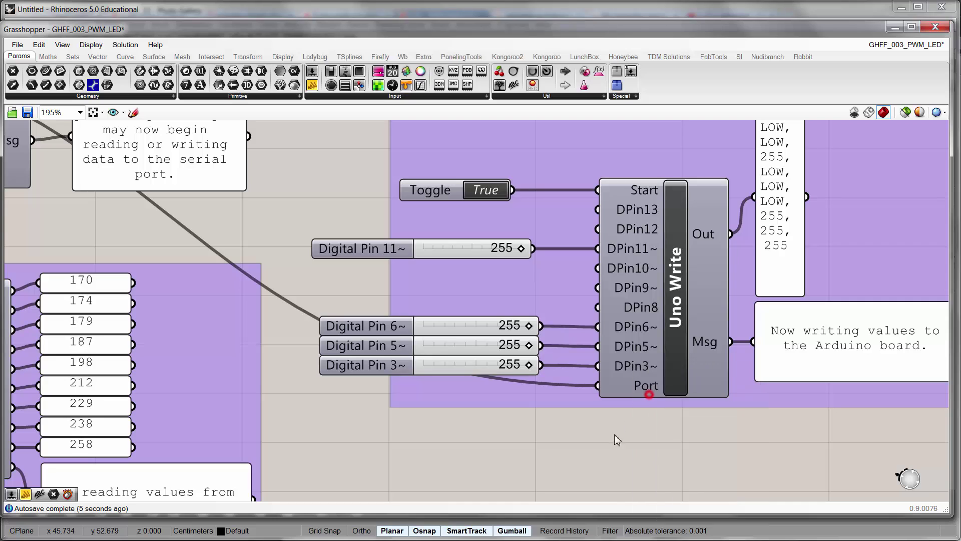
Lower the Digital Pin 6~ slider to about 130, Digital Pin 5~ to about 124 and Digital Pin 3~ to about 119.
scroll(545, 407, "down", 2)
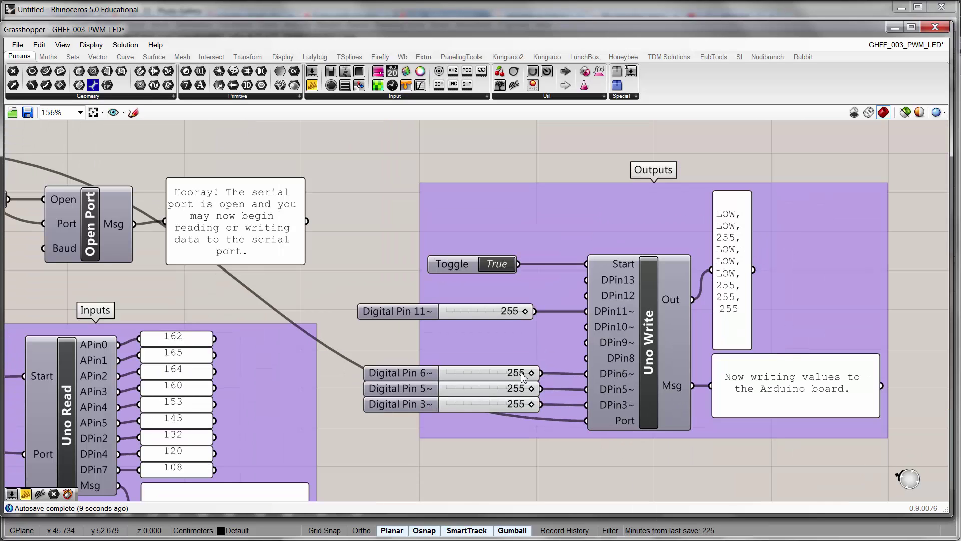
left_click_drag(531, 373, 488, 388)
left_click(471, 467)
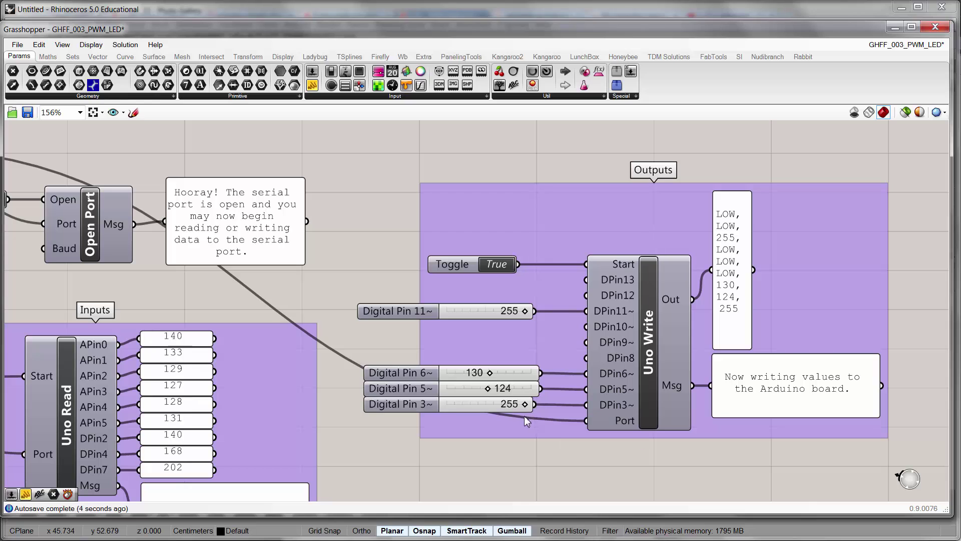
left_click_drag(530, 403, 492, 438)
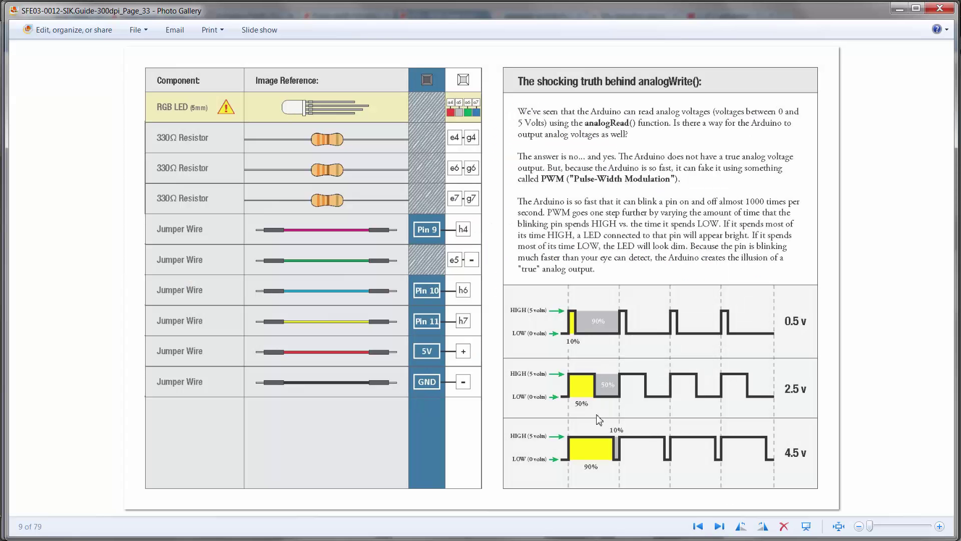
In Photo Gallery, go back through the SIK Guide pages to examine the RGB LED wiring diagram and the Circuit #3 overview.
left_click(698, 526)
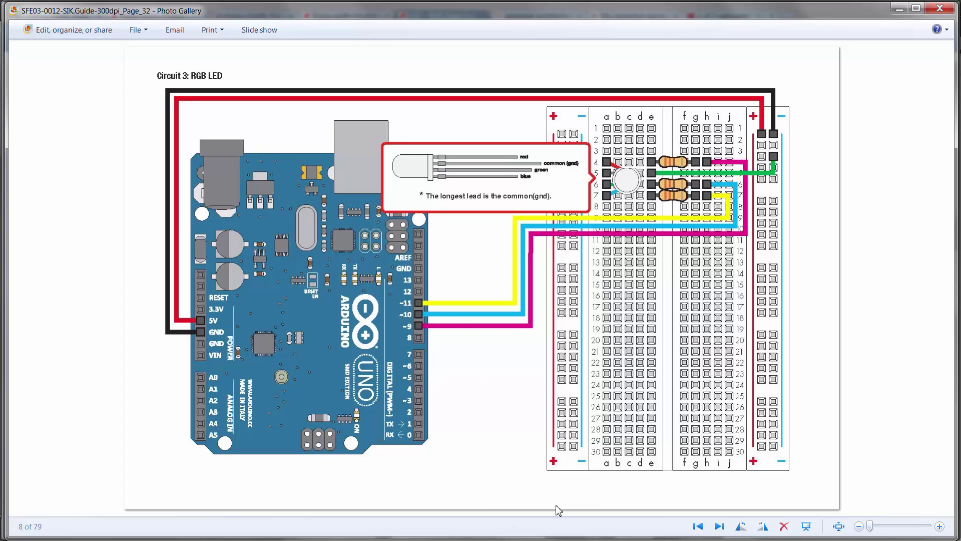
left_click(699, 525)
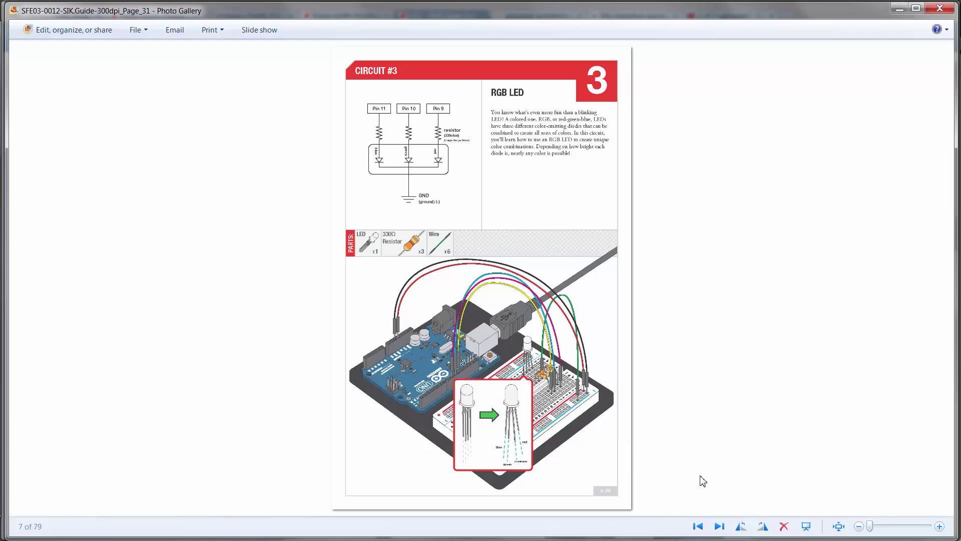
Switch back to Grasshopper and set the sliders to about 166 for Digital Pin 6~, 209 for Digital Pin 5~ and 65 for Digital Pin 3~.
key("alt+Tab")
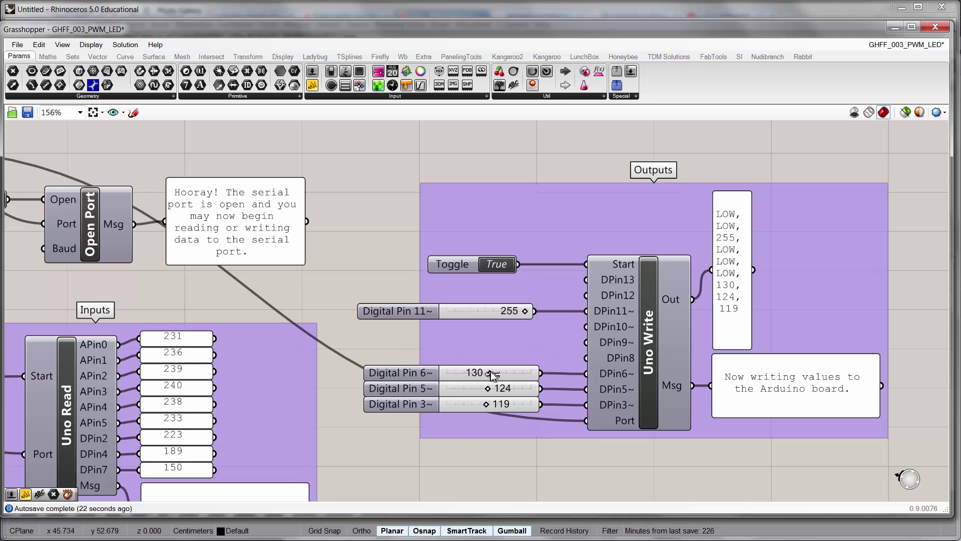
left_click_drag(489, 372, 474, 422)
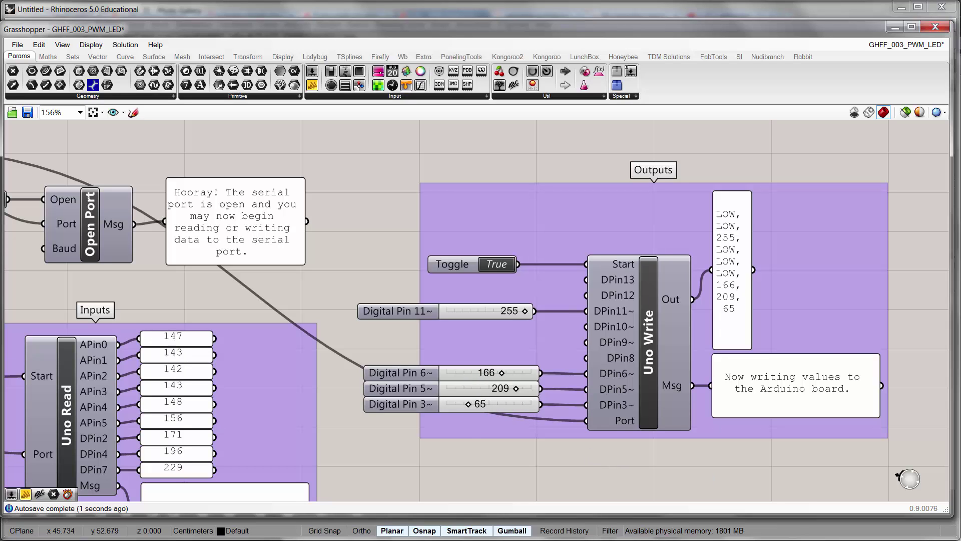